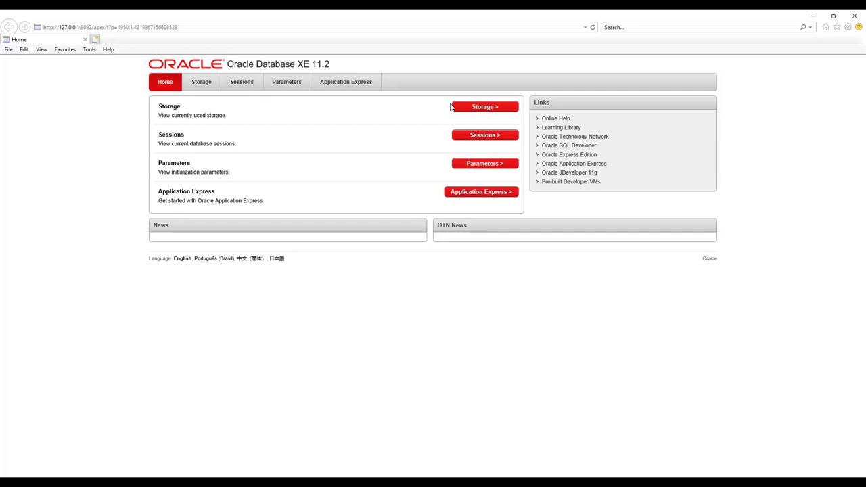
# - Log into Oracle Database XE as SYSTEM and open the Application Express workspace creation form
pyautogui.click(472, 110)
pyautogui.write('SYSTEM')
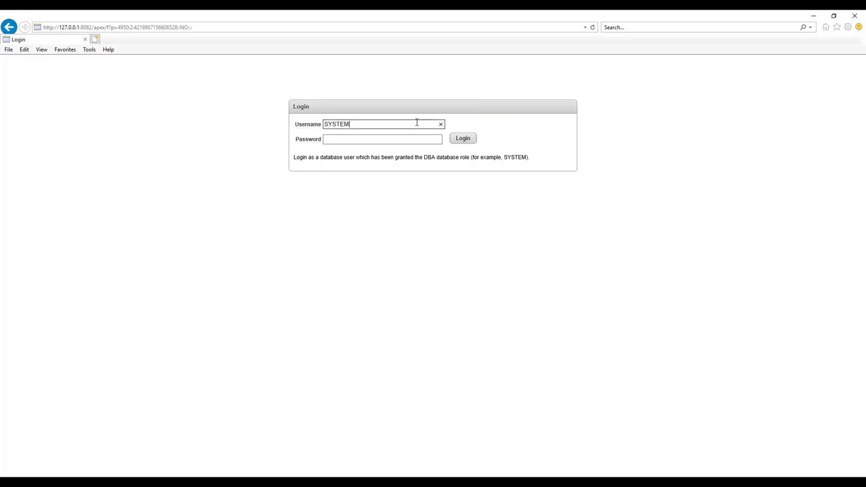
pyautogui.press('Tab')
pyautogui.write('**********')
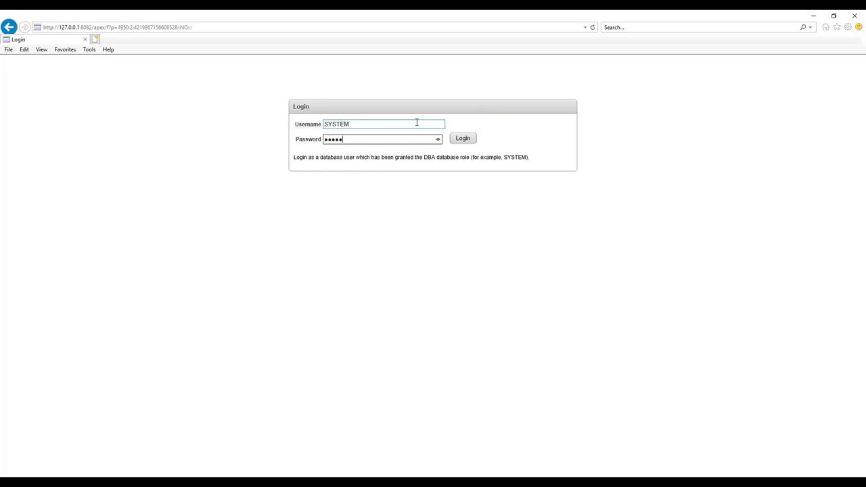
pyautogui.click(465, 140)
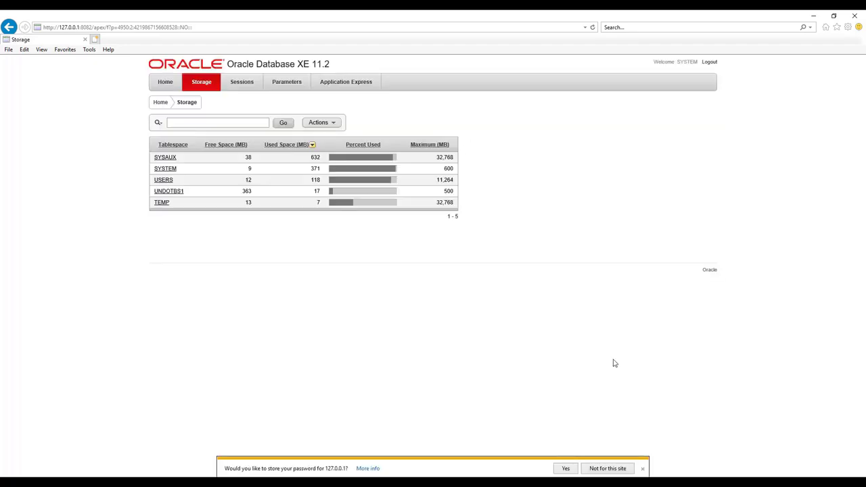
pyautogui.click(633, 467)
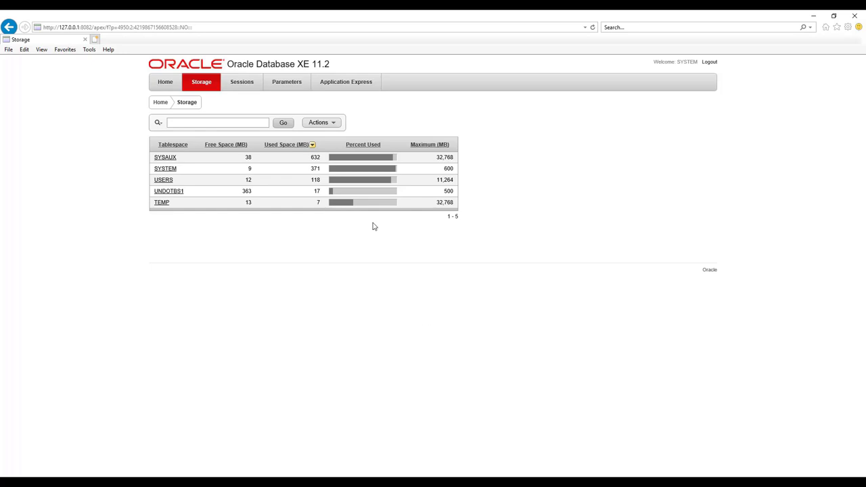
pyautogui.click(352, 80)
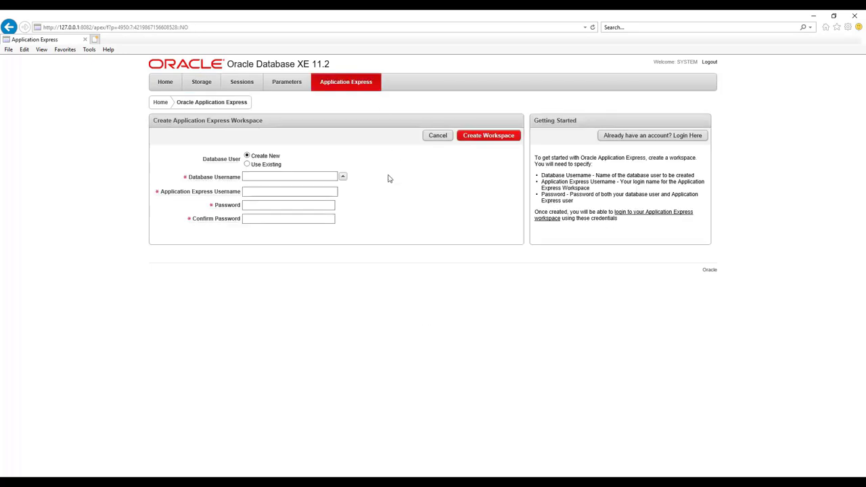
# - Enter ToscaUser as database and Application Express username and fill in the workspace password fields
pyautogui.click(286, 175)
pyautogui.write('ToscaUser')
pyautogui.press('Tab')
pyautogui.click(266, 192)
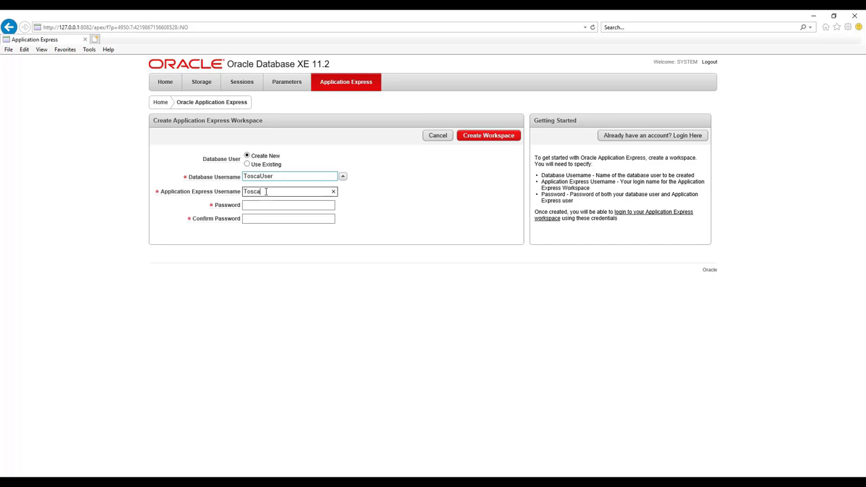
pyautogui.click(262, 205)
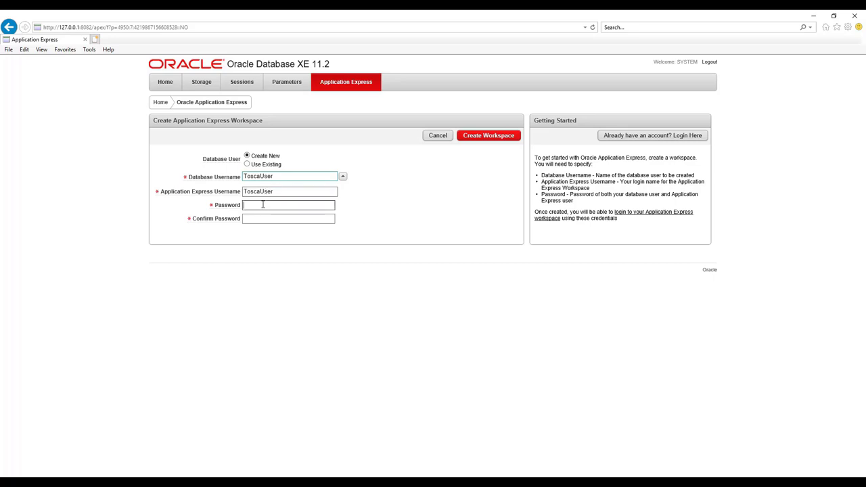
pyautogui.click(263, 218)
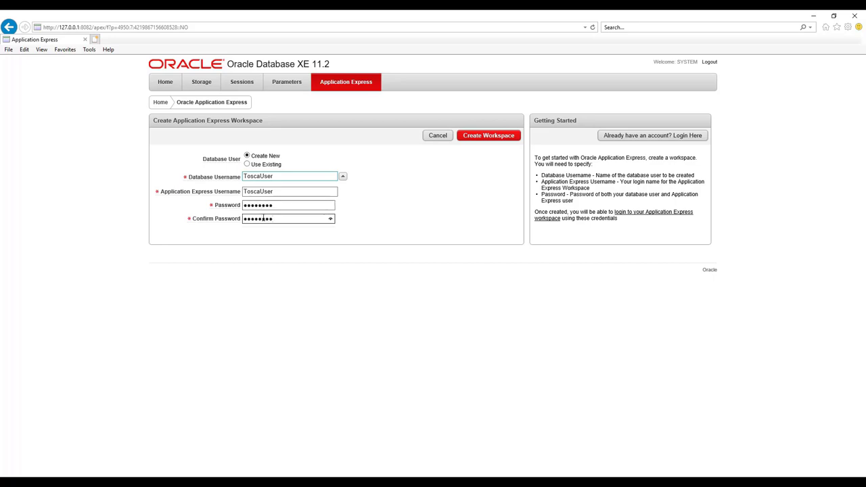
# - Create the workspace, dismiss the confirmation message, and close the browser
pyautogui.click(488, 138)
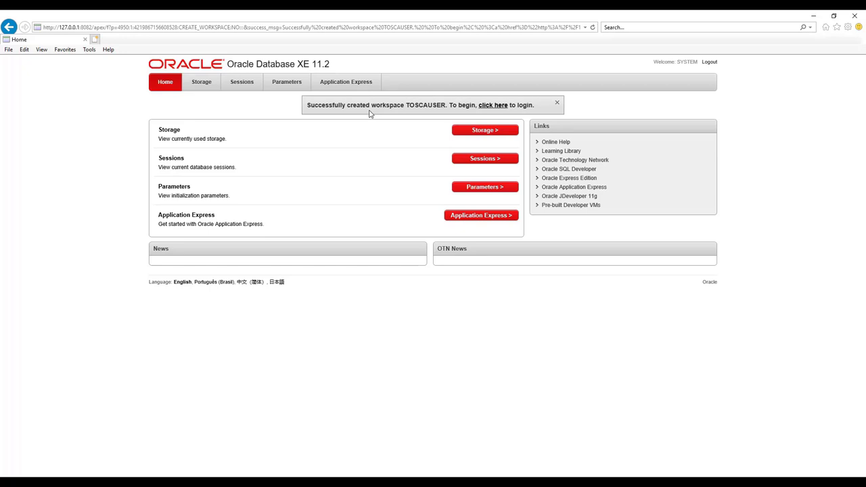
pyautogui.click(558, 104)
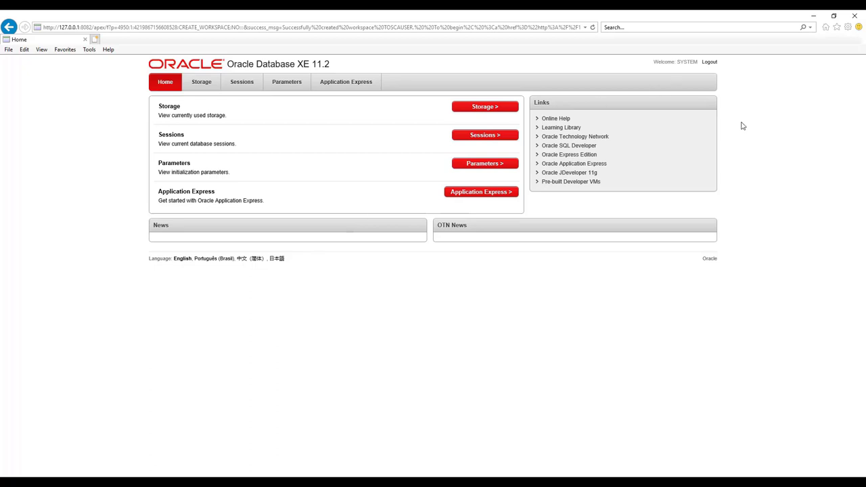
pyautogui.click(855, 15)
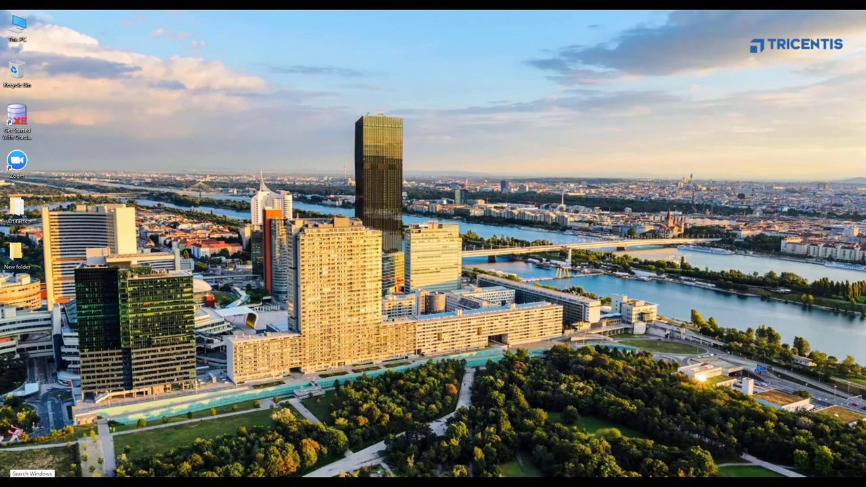
# - Search Windows for sqldeveloper, open its folder, and bring up the options for sqldeveloper.exe
pyautogui.click(16, 481)
pyautogui.write('sql')
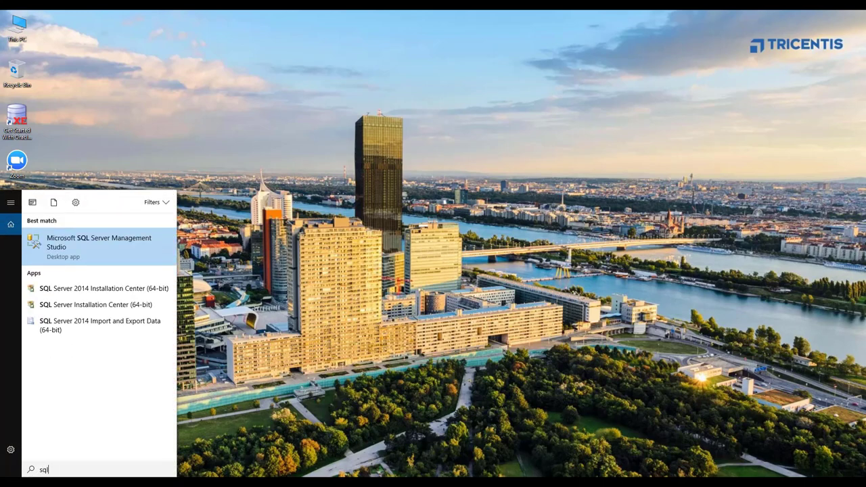
pyautogui.write('developer')
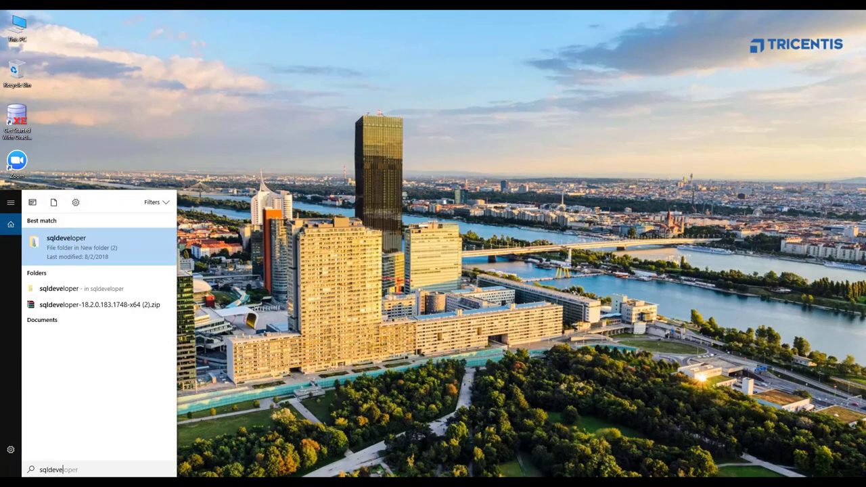
pyautogui.press('Return')
pyautogui.rightClick(164, 284)
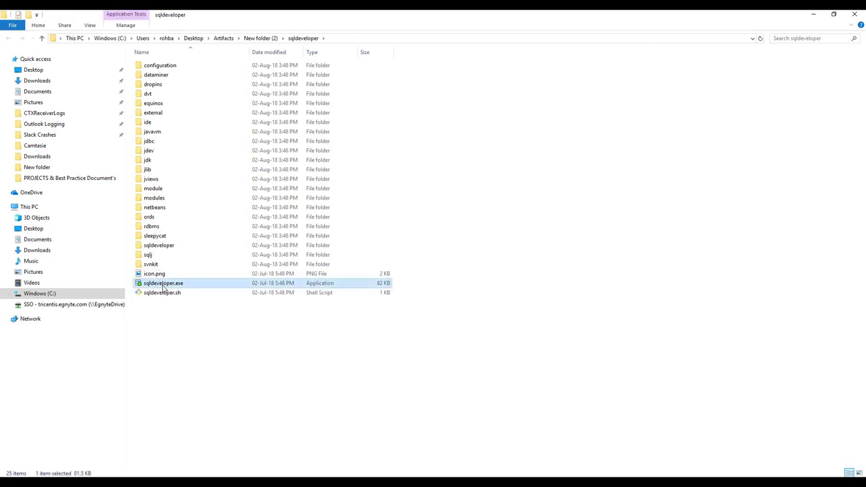
# - Run SQL Developer as administrator and start a new database connection
pyautogui.click(206, 61)
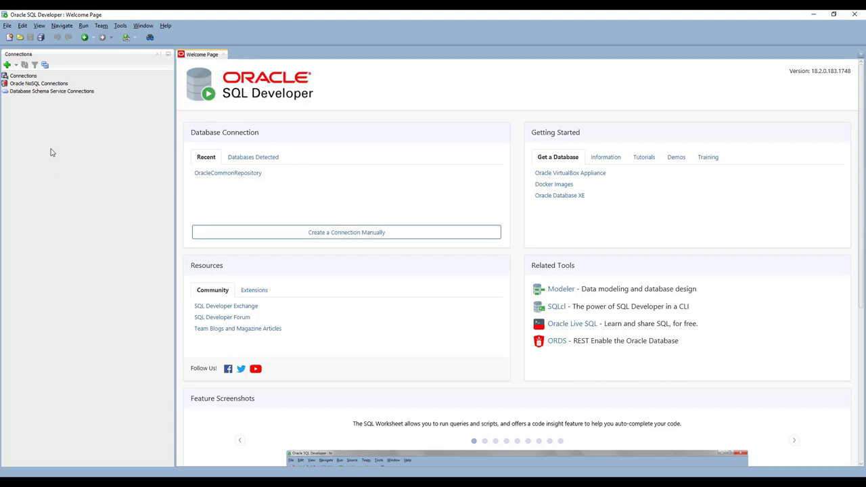
pyautogui.click(8, 65)
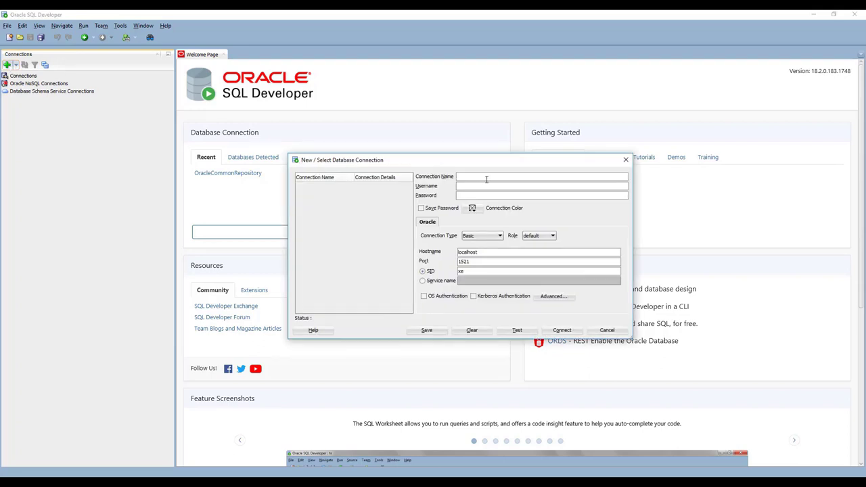
# - Create the OracleCommonRepository connection for user ToscaUser with its password, test it, and connect
pyautogui.write('Oracle')
pyautogui.write('Common')
pyautogui.write('Repos')
pyautogui.write('o')
pyautogui.write('tory')
pyautogui.click(469, 185)
pyautogui.write('ToscaUser')
pyautogui.click(470, 196)
pyautogui.write('••••••••')
pyautogui.click(517, 331)
pyautogui.click(561, 331)
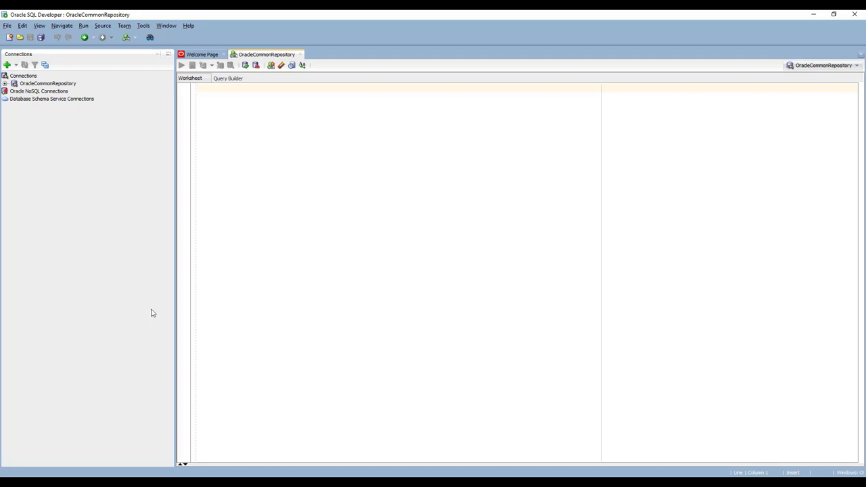
# - Browse File Explorer to C:\Program Files (x86)\TRICENTIS\Tosca Testsuite\SQL\Oracle
pyautogui.press('super+e')
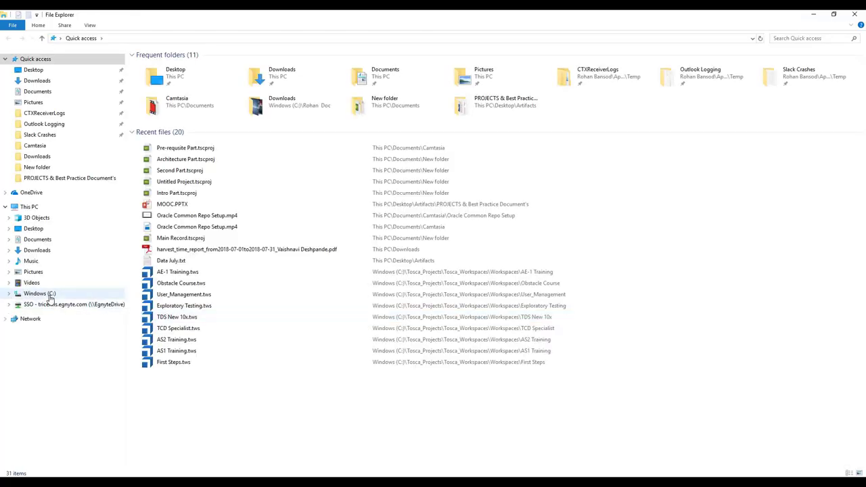
pyautogui.click(80, 295)
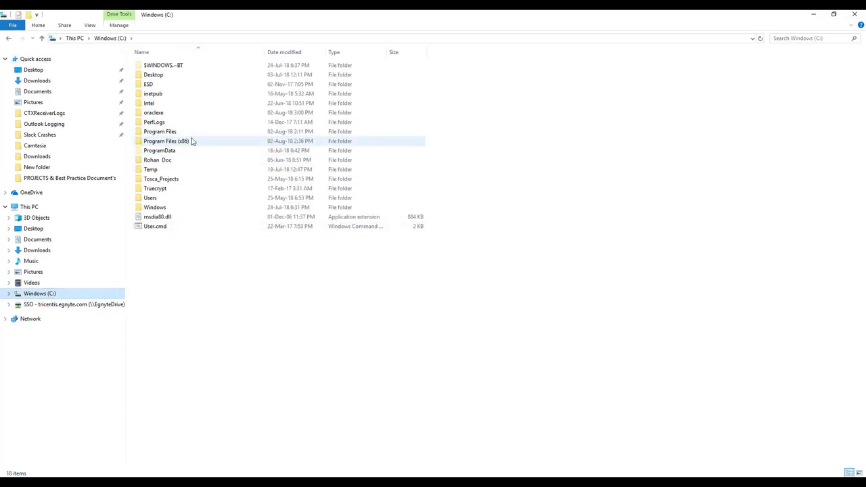
pyautogui.doubleClick(192, 140)
pyautogui.click(190, 191)
pyautogui.write('tri')
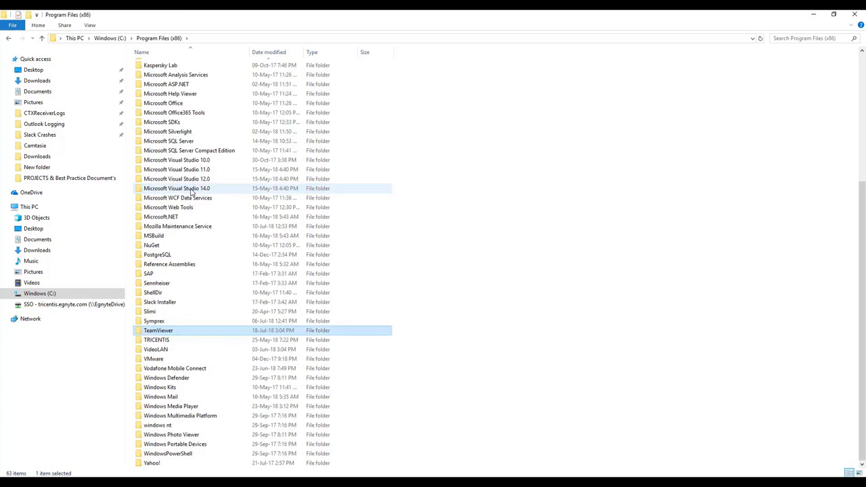
pyautogui.press('Return')
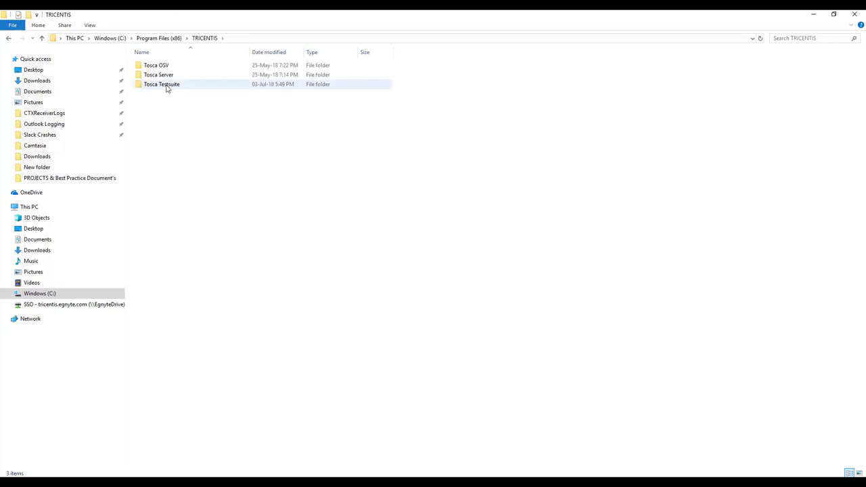
pyautogui.doubleClick(167, 86)
pyautogui.doubleClick(166, 86)
pyautogui.click(162, 95)
pyautogui.doubleClick(162, 96)
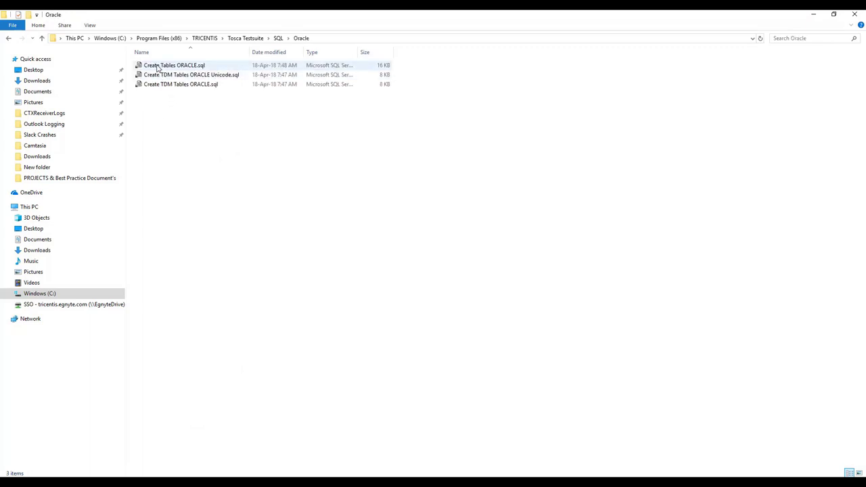
# - Open Create Tables ORACLE.sql in Notepad++, select the whole script, and return to SQL Developer
pyautogui.rightClick(157, 68)
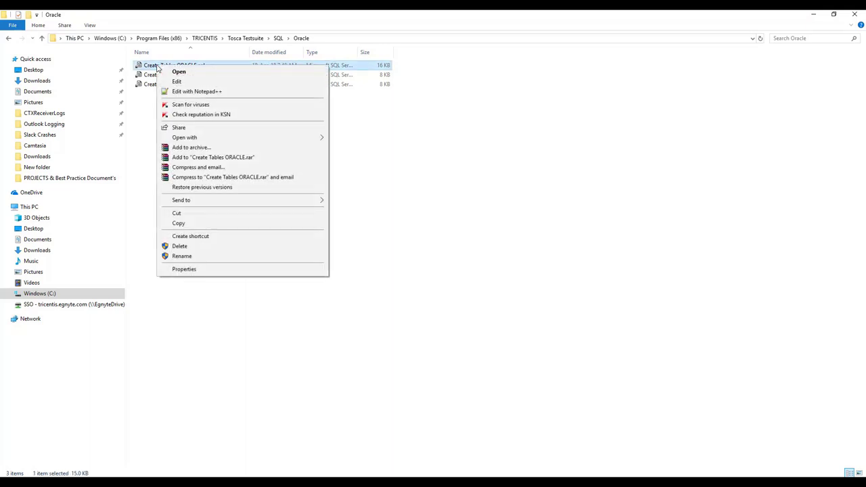
pyautogui.click(175, 81)
pyautogui.hotkey('ctrl', 'a')
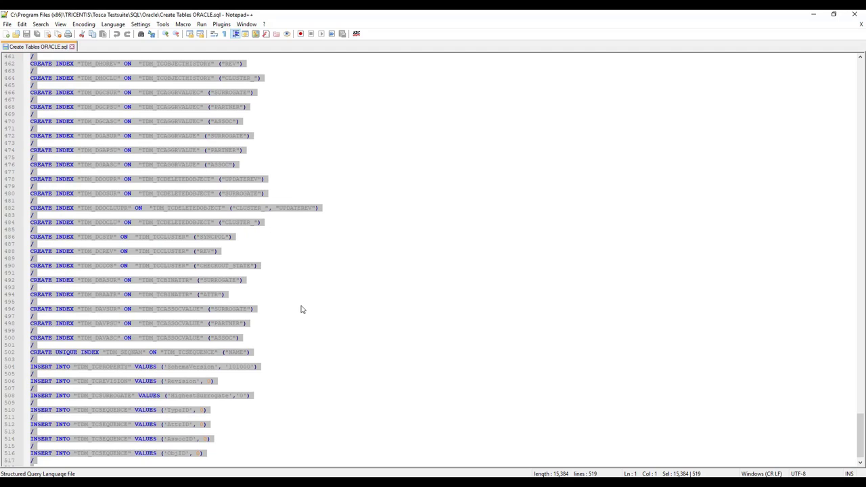
pyautogui.click(278, 483)
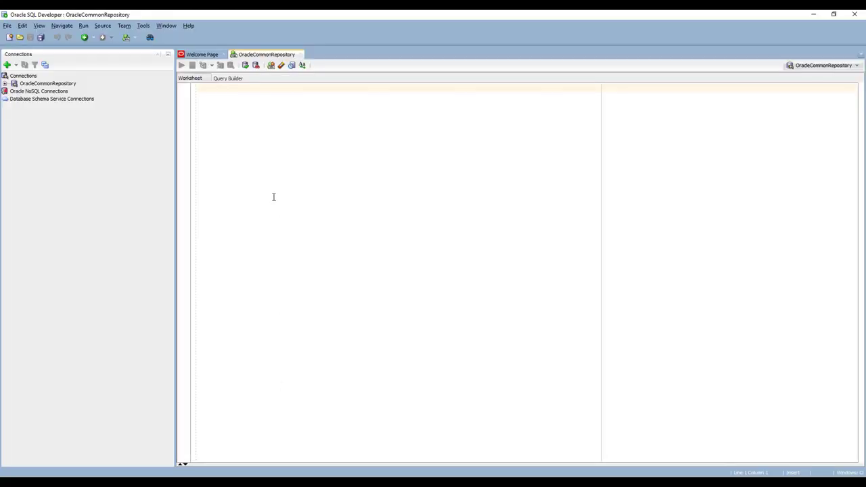
# - Paste the Create Tables ORACLE script into the worksheet and run it as a script
pyautogui.hotkey('ctrl', 'v')
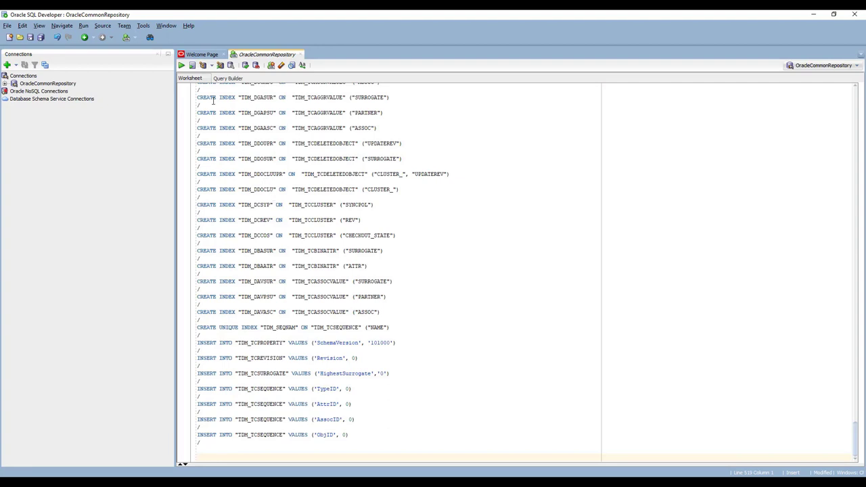
pyautogui.click(192, 66)
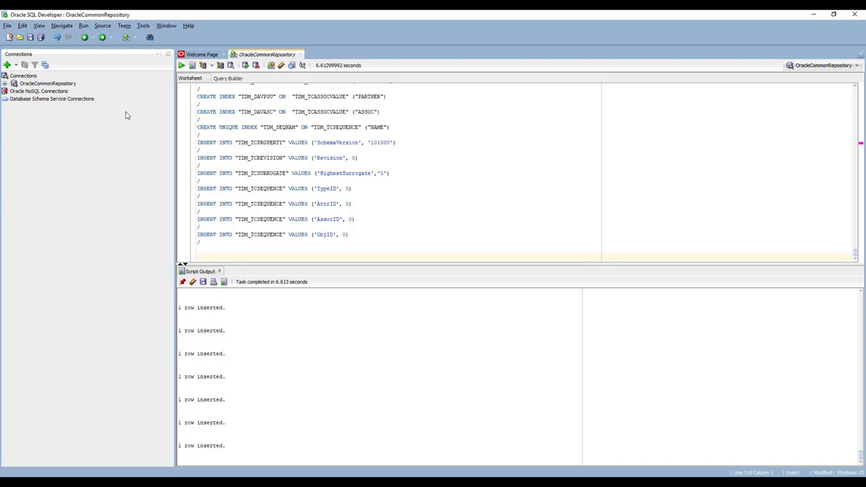
pyautogui.click(5, 83)
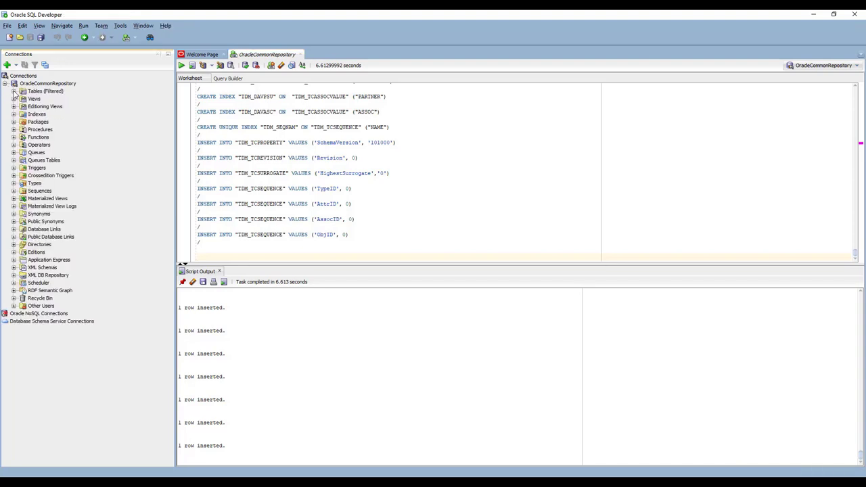
# - Expand the repository's Tables node, scroll to the TDM_ tables, then collapse the tree
pyautogui.click(14, 92)
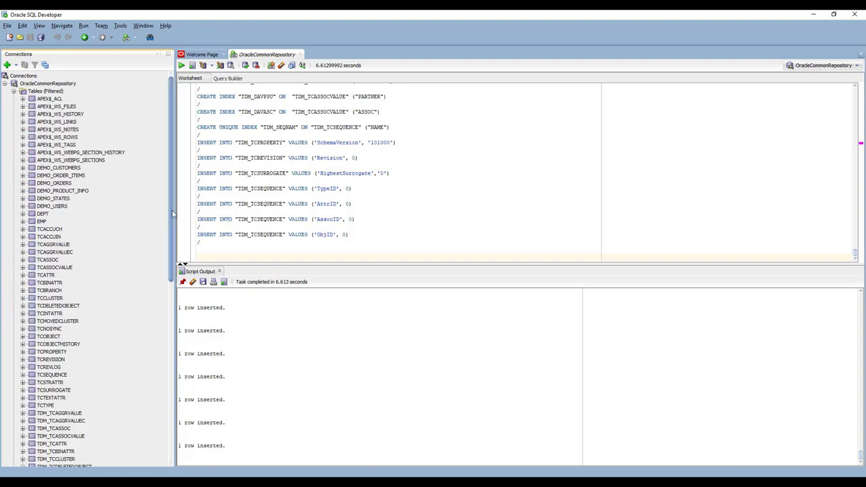
pyautogui.moveTo(171, 214); pyautogui.dragTo(190, 185)
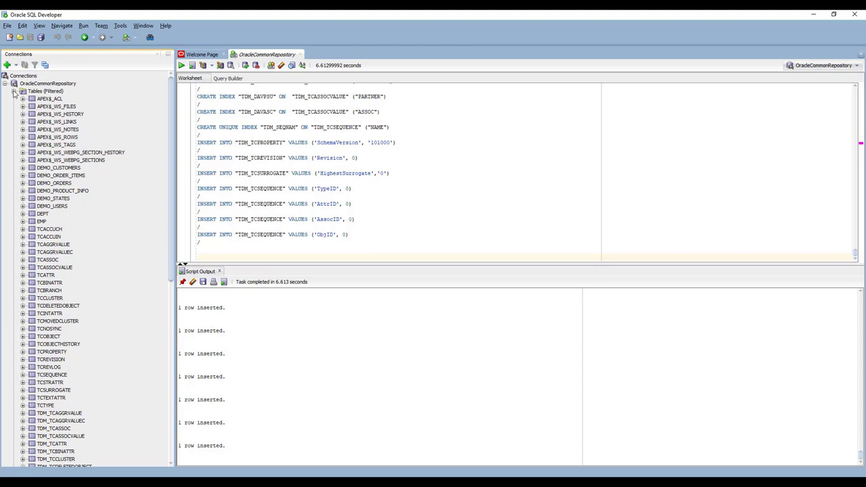
pyautogui.click(13, 92)
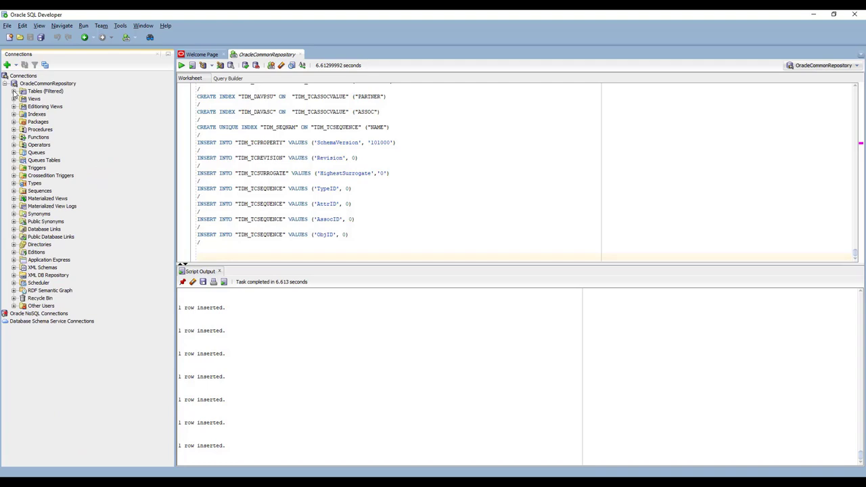
pyautogui.click(6, 84)
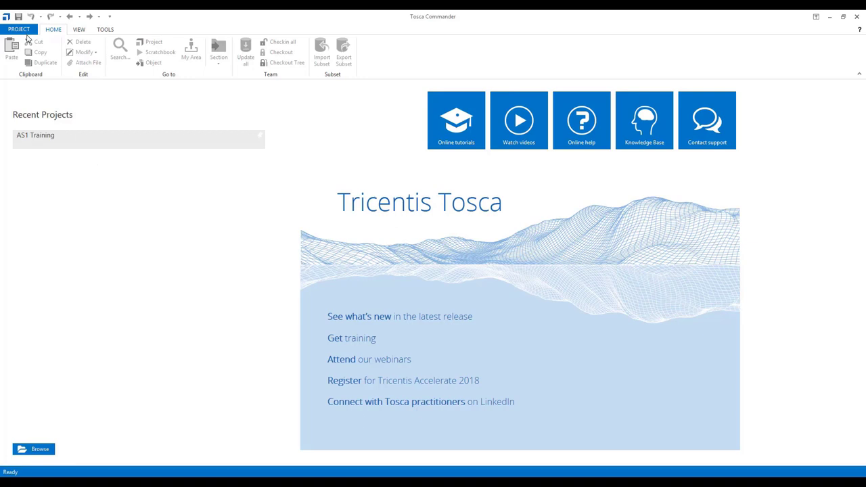
# - From the PROJECT menu, choose New to create a workspace
pyautogui.click(26, 32)
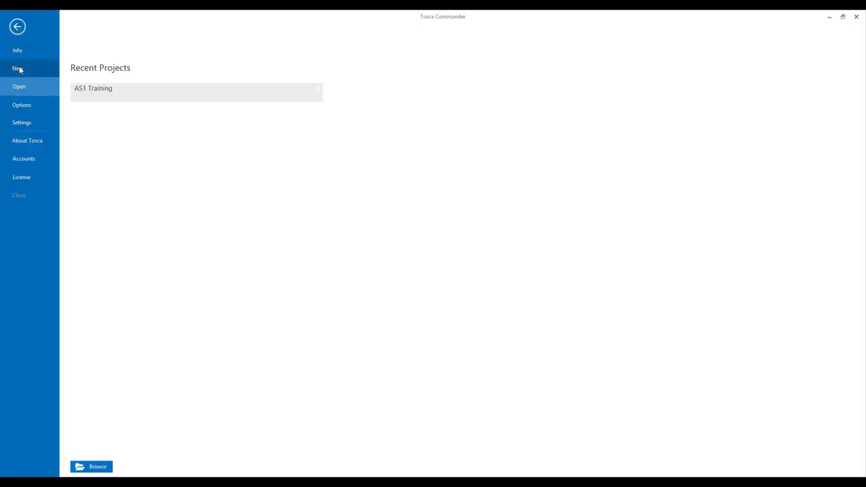
pyautogui.click(18, 69)
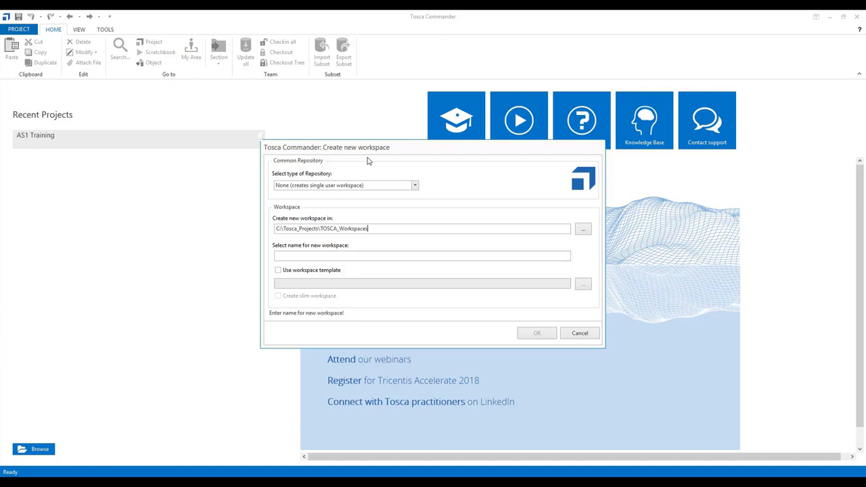
# - Set the repository type to Oracle and uncheck Use existing Repository
pyautogui.click(415, 187)
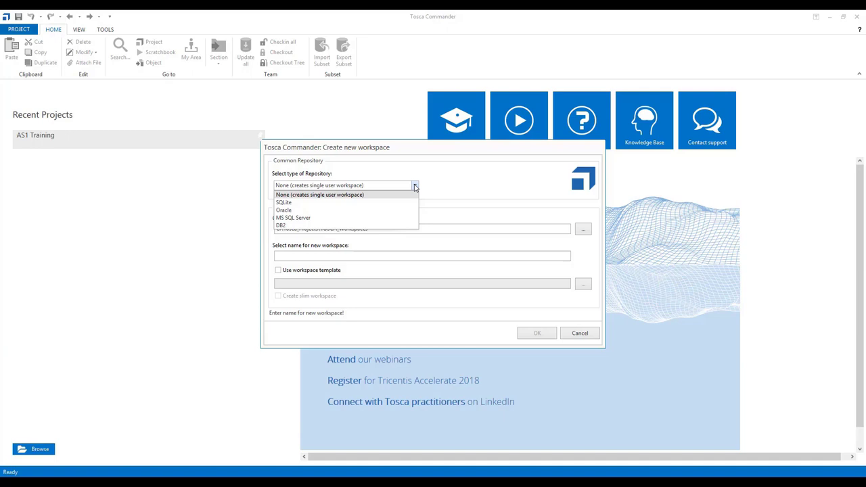
pyautogui.click(326, 212)
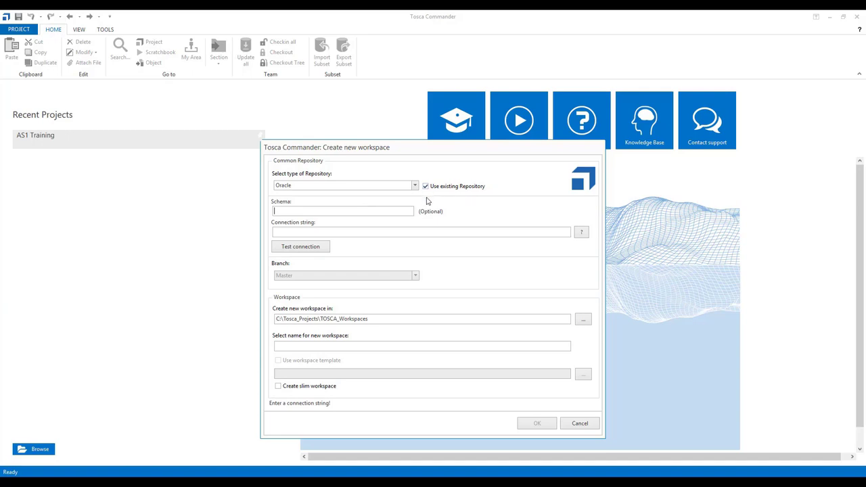
pyautogui.click(426, 186)
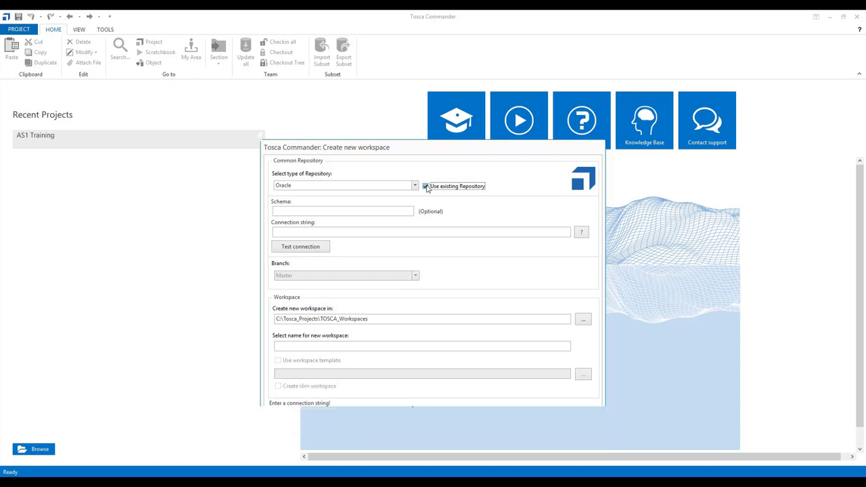
# - Fill the Oracle connection string template with the server data source, user ID and password, then verify the connection is valid
pyautogui.click(580, 236)
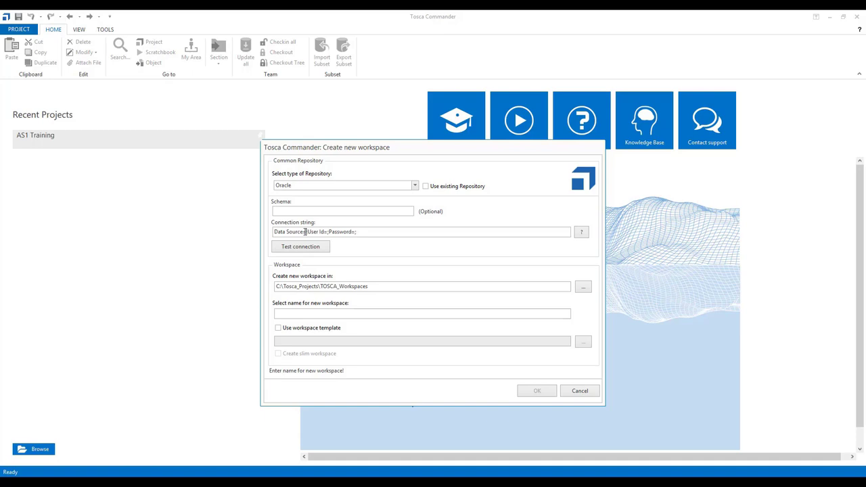
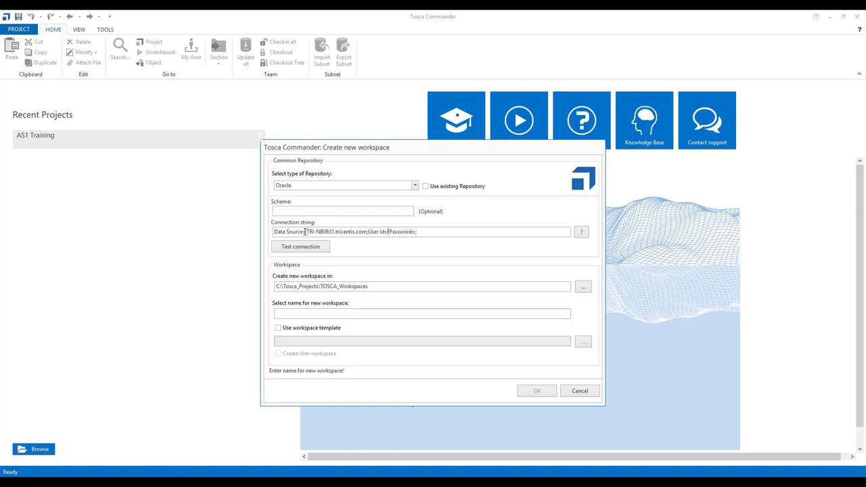
pyautogui.click(319, 248)
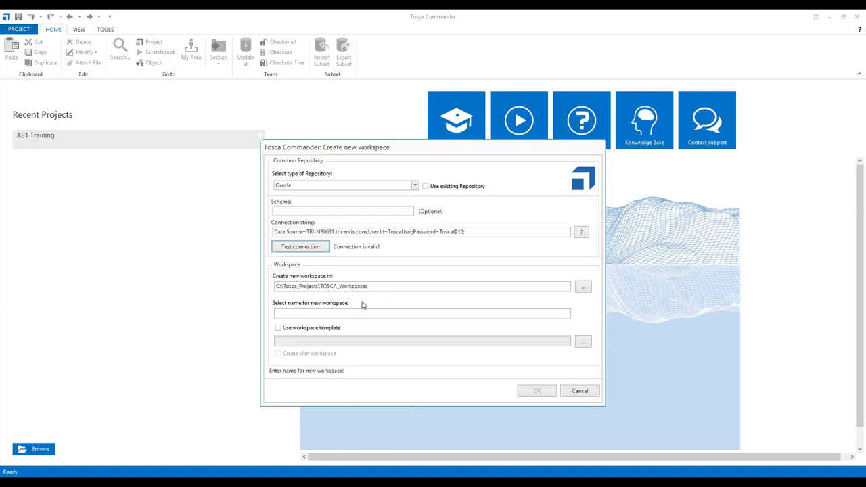
pyautogui.press('Tab')
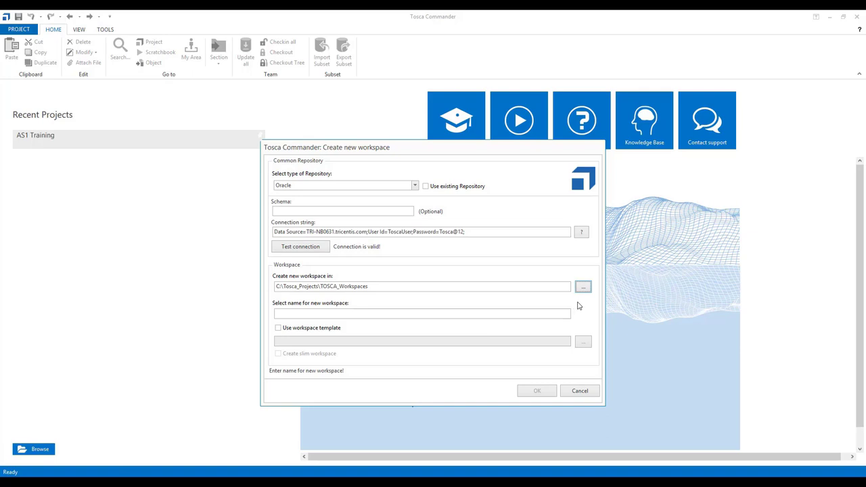
# - Create the workspace 'Oracle Common Repository' from the Standard.tce workspace template
pyautogui.click(422, 314)
pyautogui.write('0')
pyautogui.write('rac')
pyautogui.write('le Commo')
pyautogui.write('n')
pyautogui.write(' Rep')
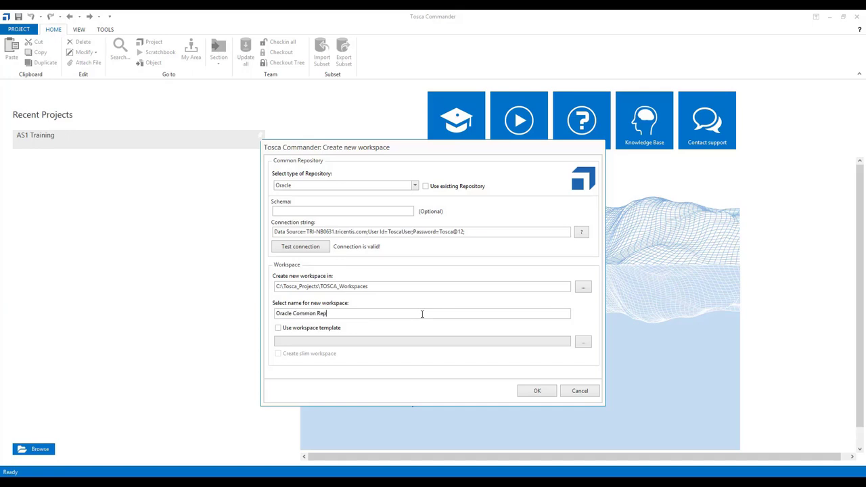
pyautogui.write('ository')
pyautogui.click(347, 332)
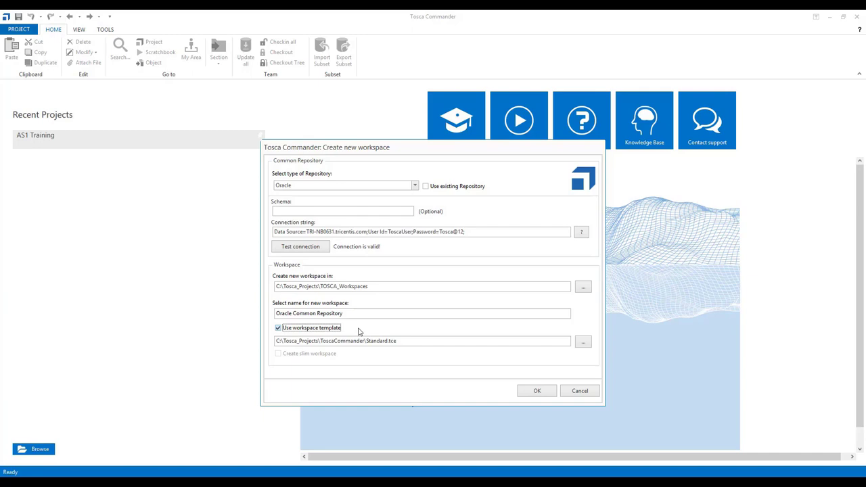
pyautogui.click(535, 391)
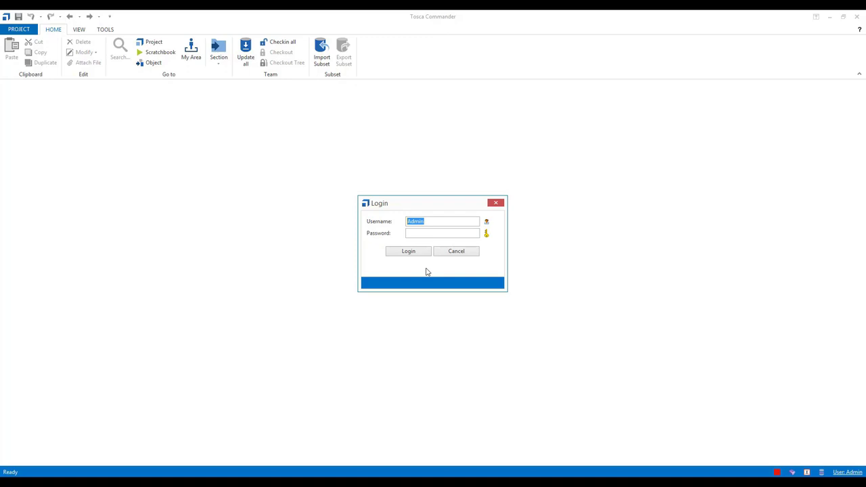
# - Log in to the new Oracle Common Repository workspace to reach its TestCases section
pyautogui.click(409, 252)
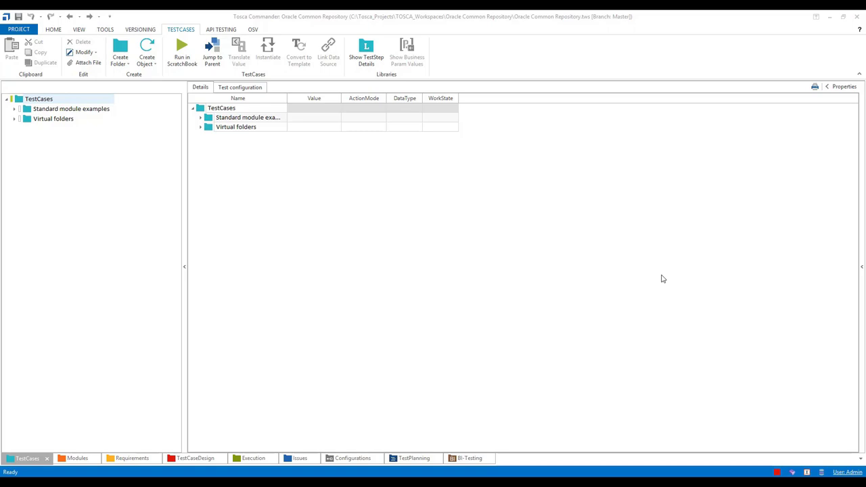
# - Switch to the HOME ribbon for navigation and check-in commands
pyautogui.click(58, 196)
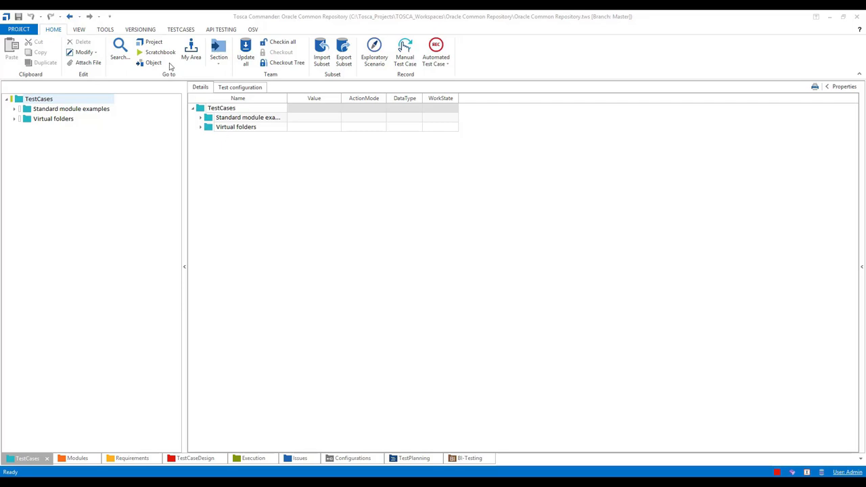
# - Open the Oracle Common Repository project root and dock it as a tabbed document
pyautogui.click(153, 43)
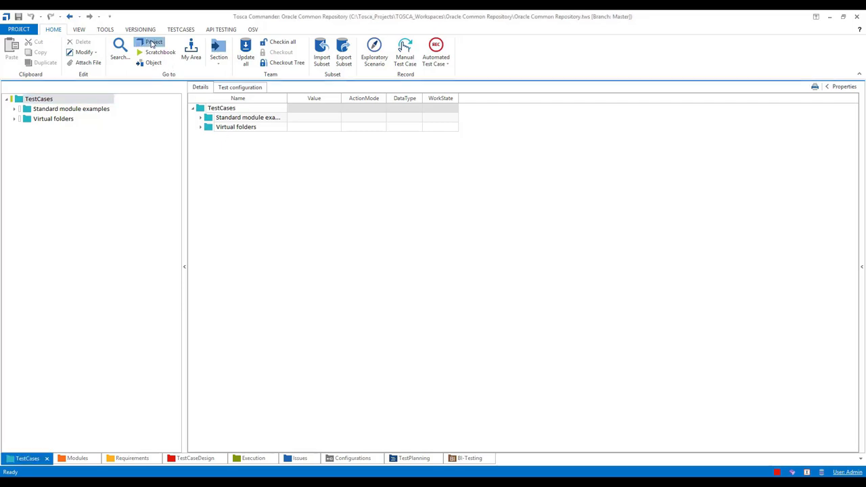
pyautogui.rightClick(163, 90)
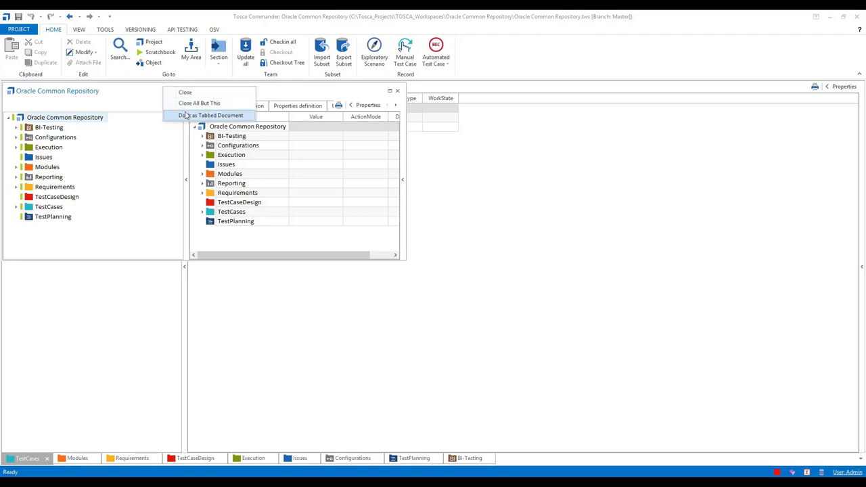
pyautogui.click(185, 114)
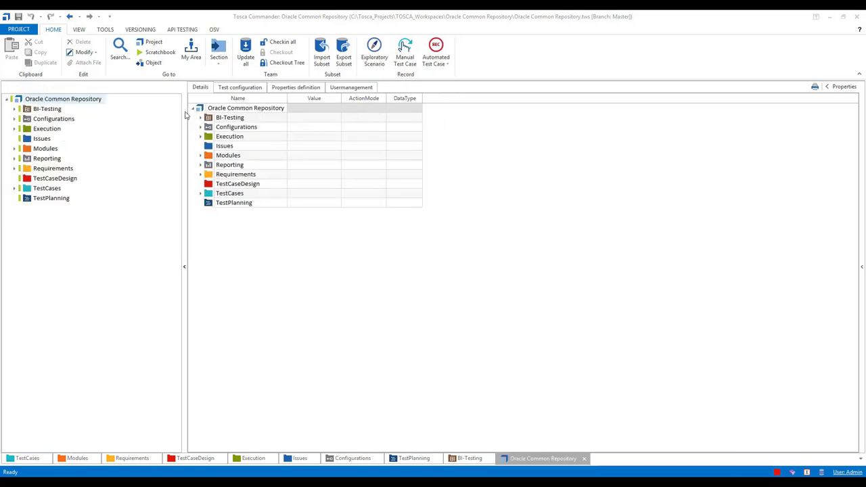
# - Browse Usermanagement, expanding and collapsing the Admins and All Users groups
pyautogui.click(338, 90)
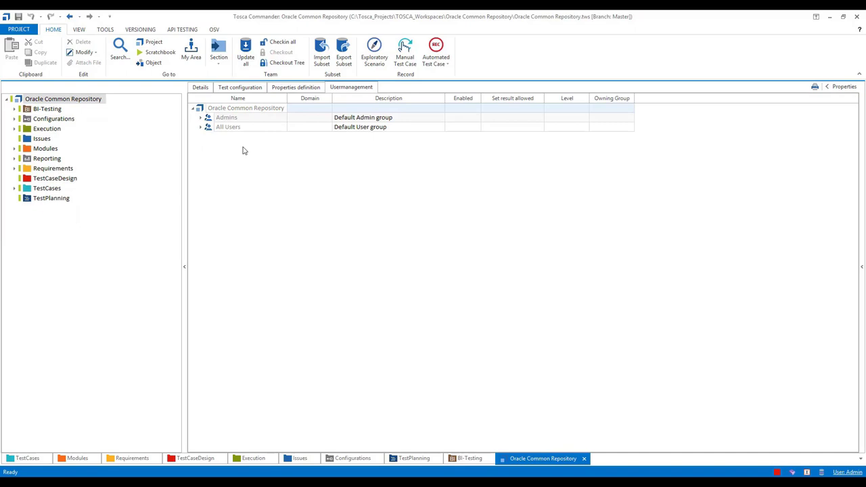
pyautogui.click(202, 118)
pyautogui.click(201, 137)
pyautogui.click(202, 137)
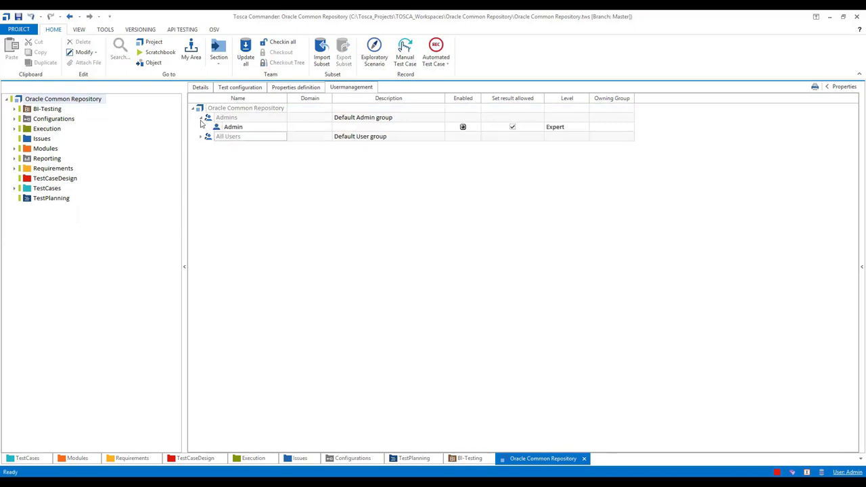
pyautogui.click(201, 118)
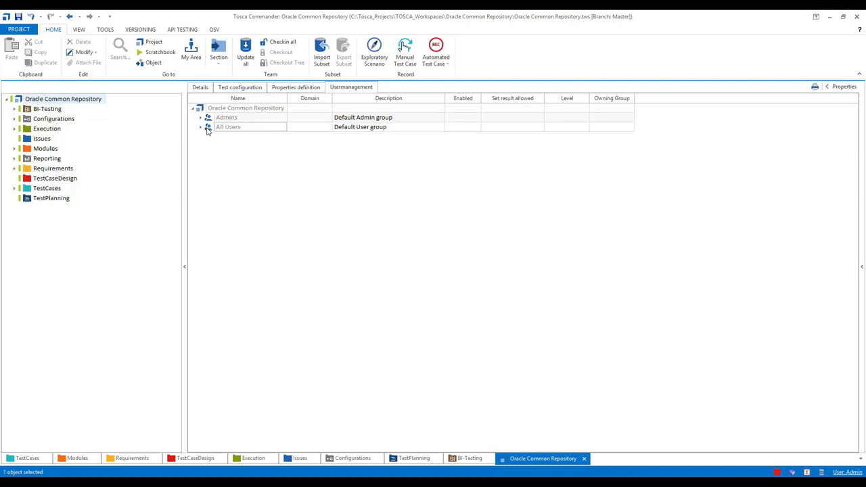
# - Create a new user in All Users and name it 'Oracle User'
pyautogui.rightClick(208, 131)
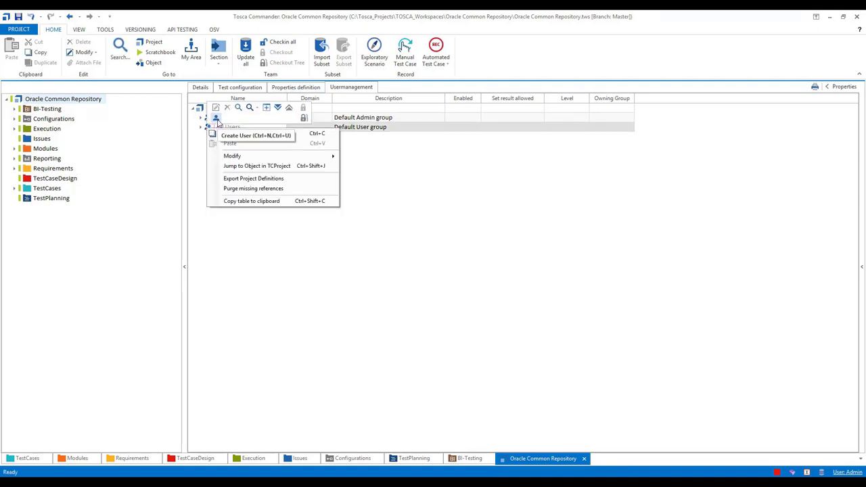
pyautogui.click(215, 118)
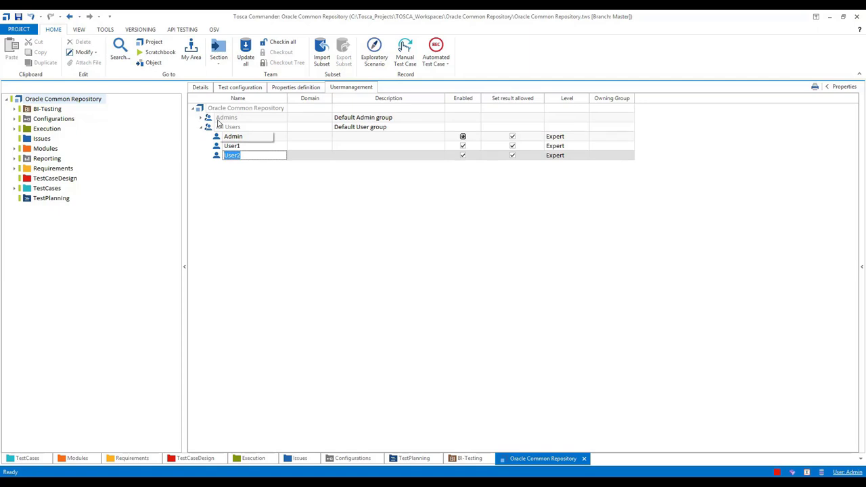
pyautogui.write('Oracle User')
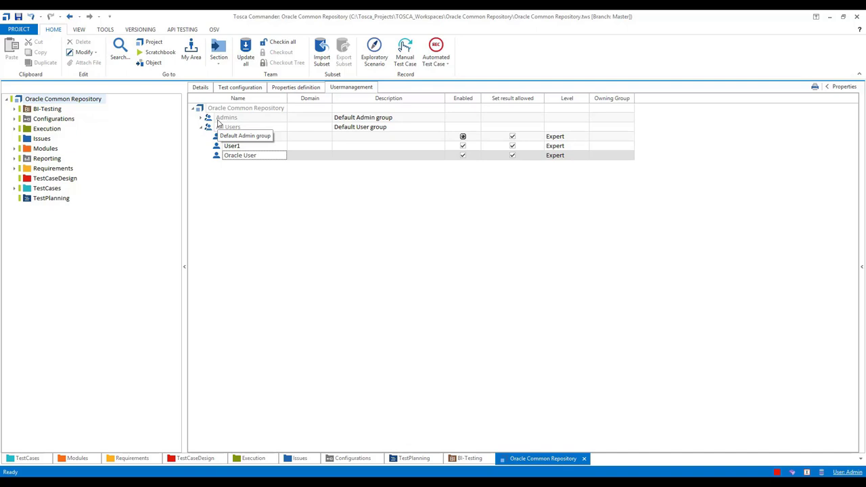
pyautogui.click(282, 201)
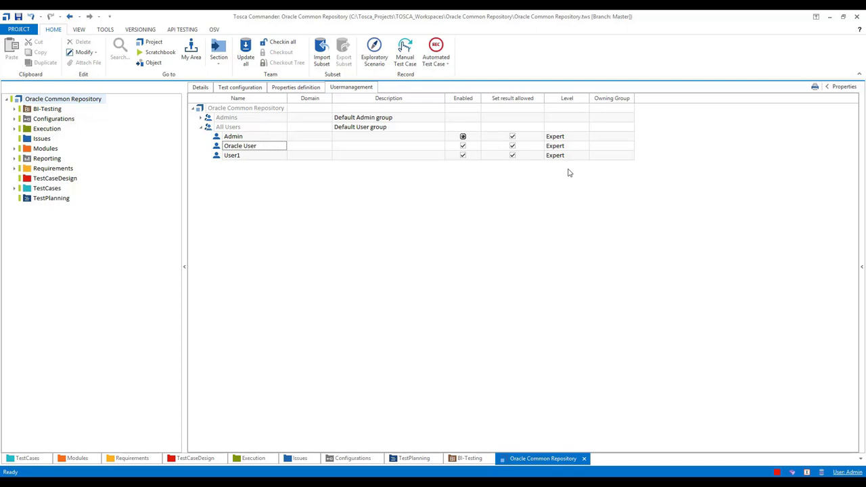
# - Set a password for Oracle User, entering it twice to confirm
pyautogui.click(565, 145)
pyautogui.rightClick(218, 147)
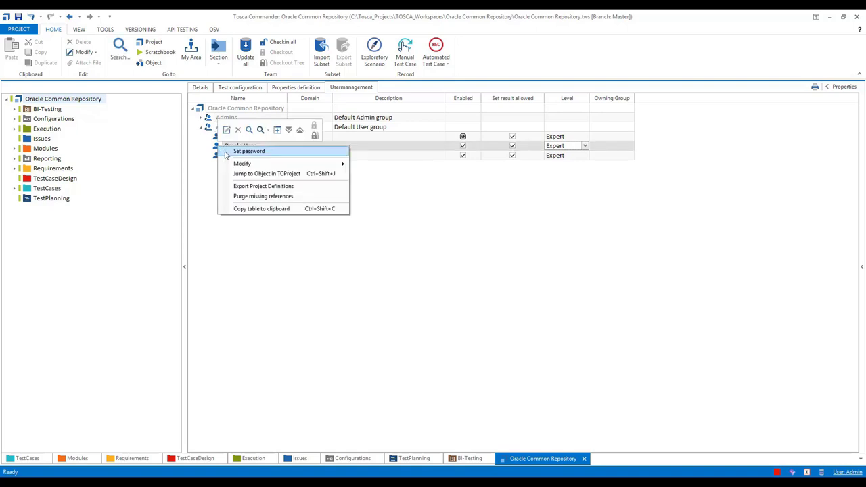
pyautogui.click(226, 153)
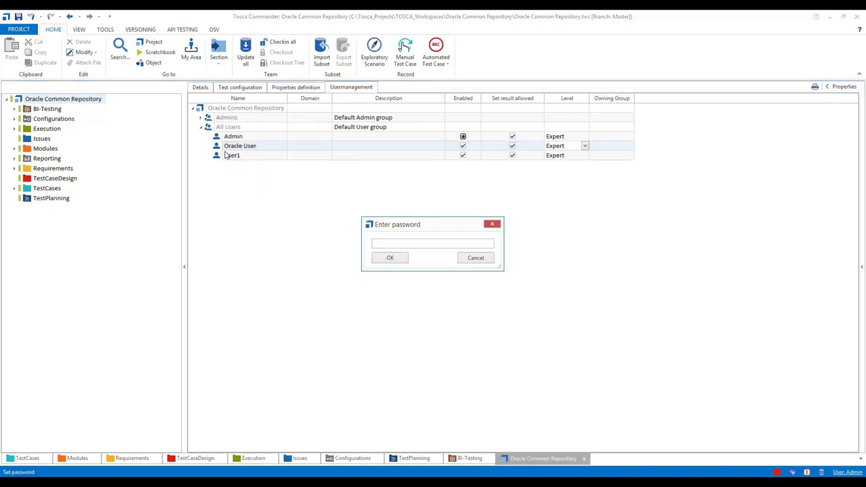
pyautogui.click(379, 260)
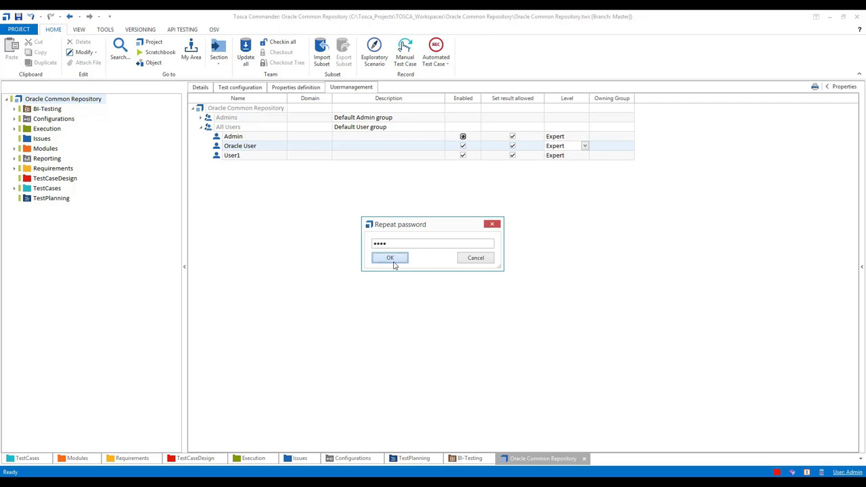
pyautogui.click(391, 260)
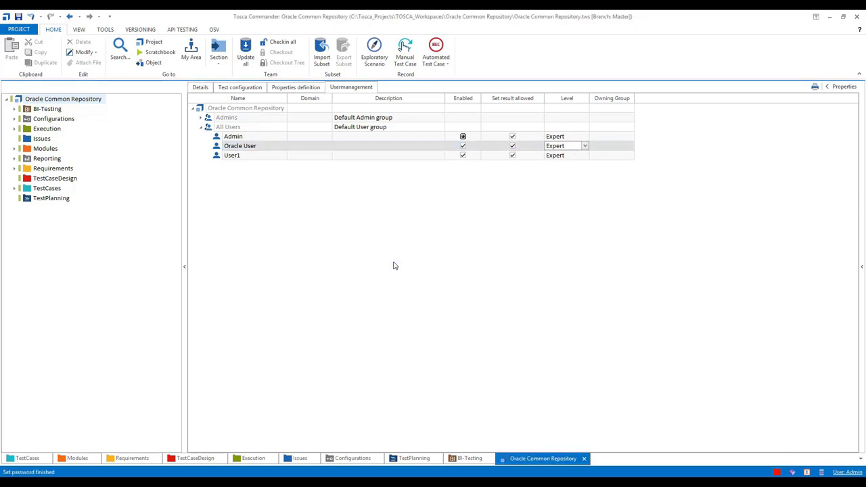
# - Collapse All Users and switch to the TestCases section
pyautogui.click(201, 128)
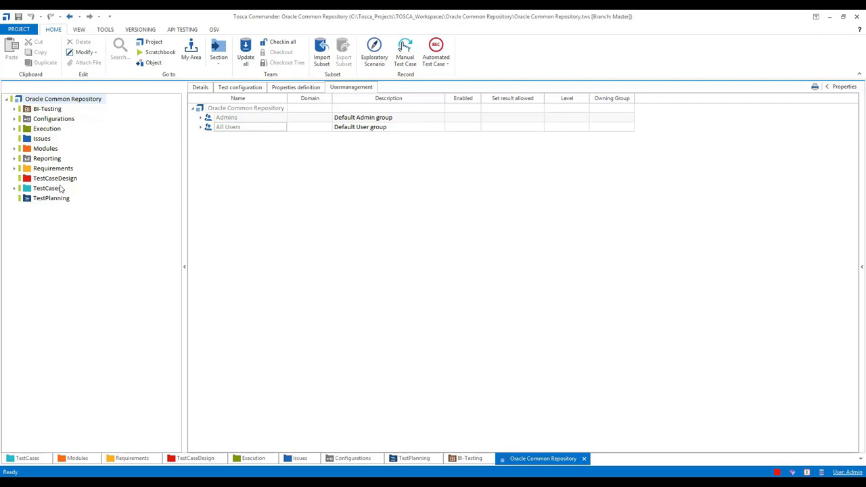
pyautogui.click(29, 460)
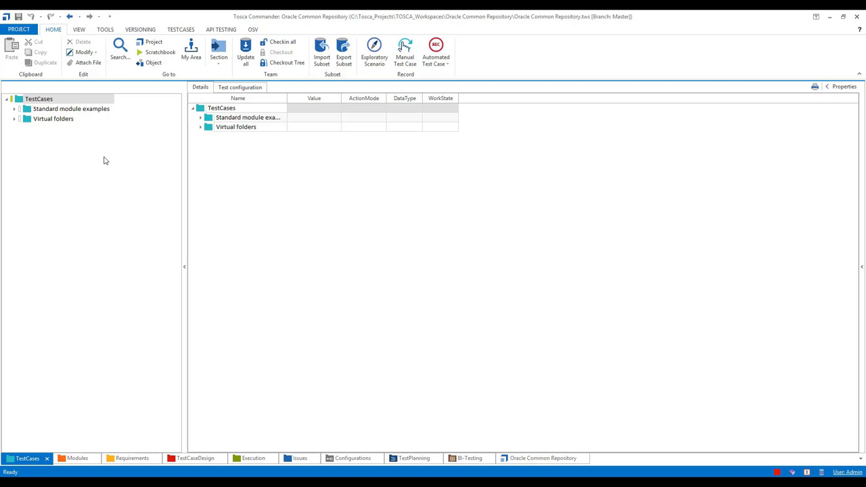
# - Create a 'Demo' folder under TestCases and check in all changes
pyautogui.rightClick(25, 100)
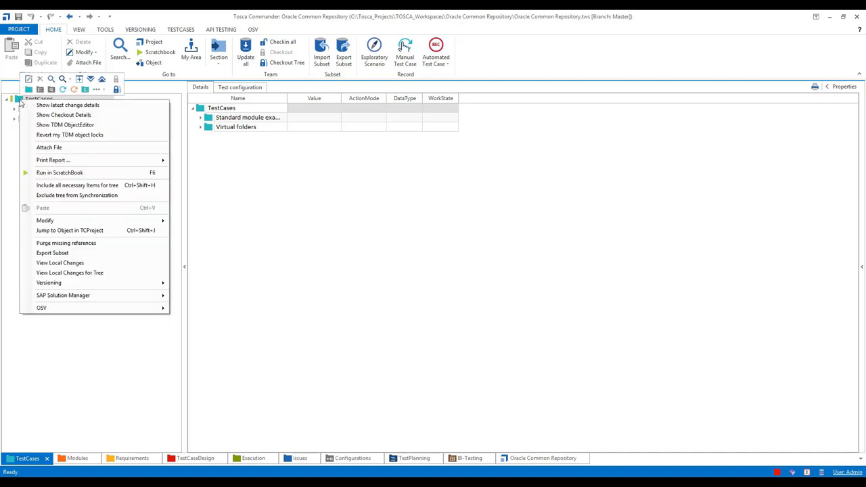
pyautogui.press('Escape')
pyautogui.click(26, 92)
pyautogui.write('Demo')
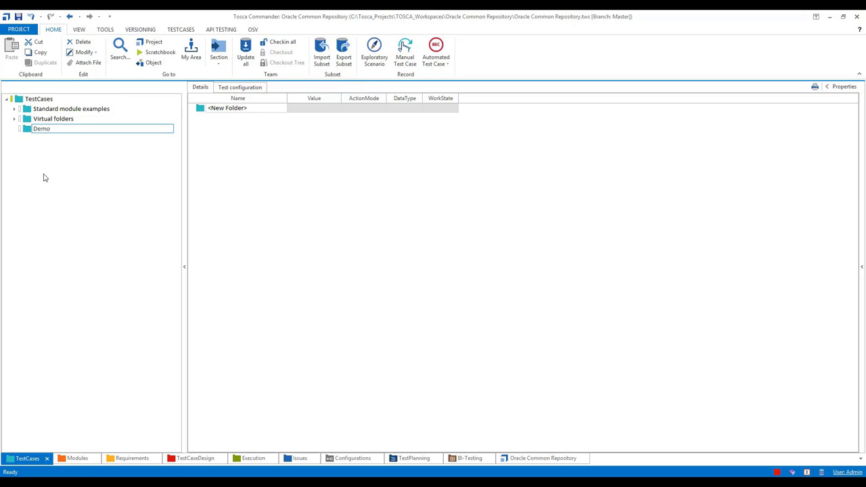
pyautogui.click(44, 177)
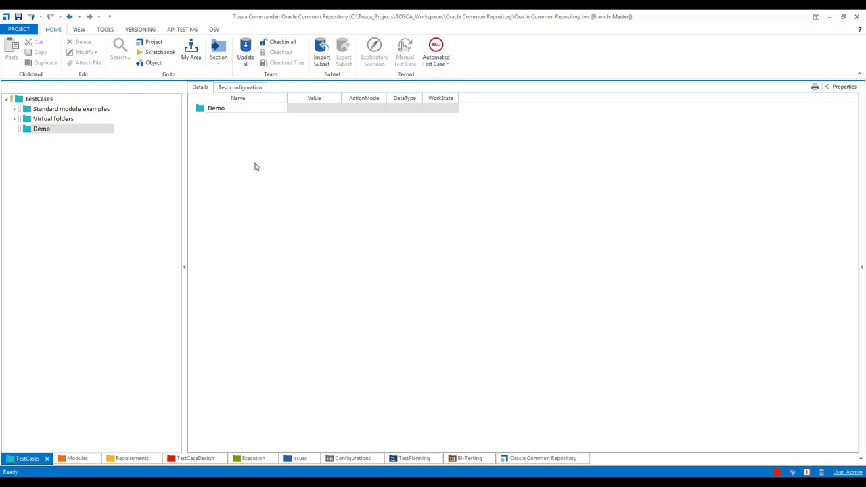
pyautogui.click(275, 46)
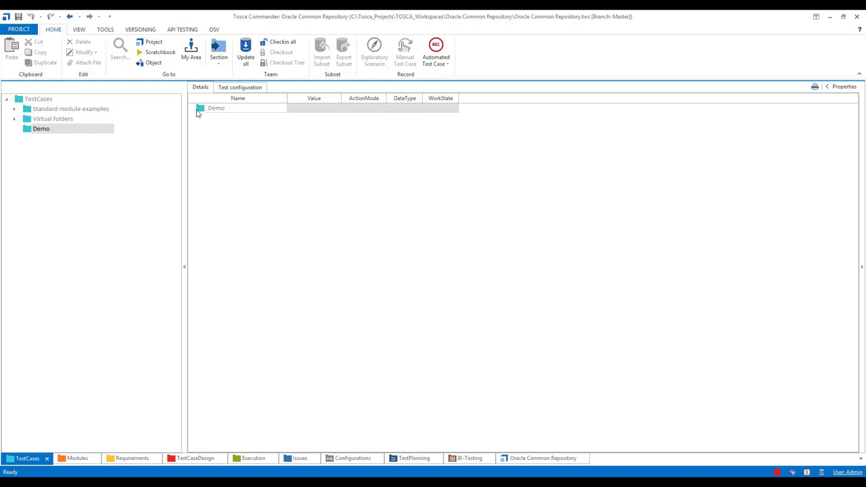
# - Close the Oracle Common Repository project, then start a new workspace from the PROJECT menu
pyautogui.click(32, 31)
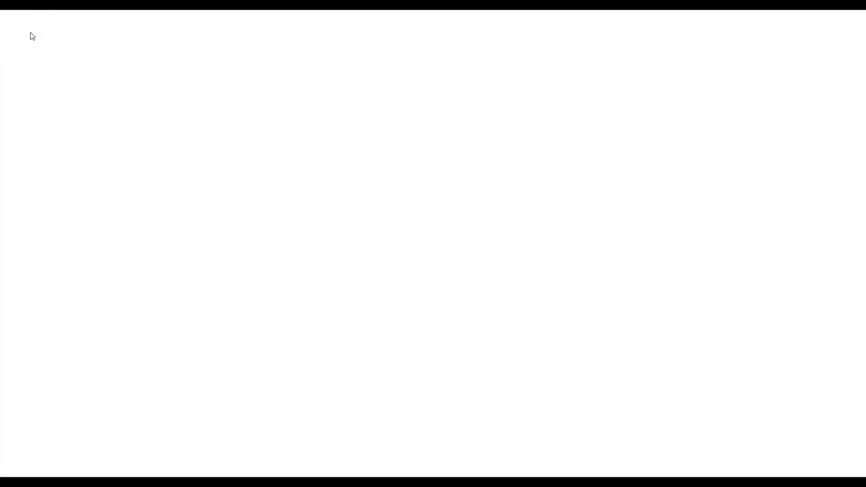
pyautogui.click(27, 194)
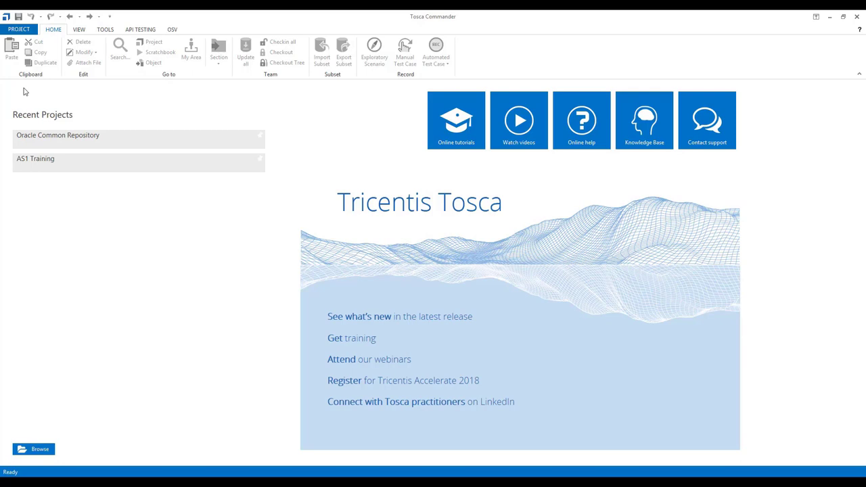
pyautogui.click(23, 29)
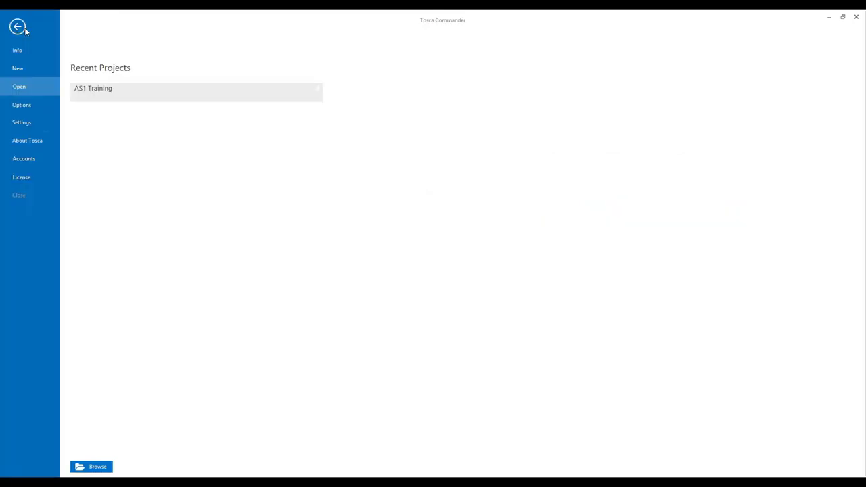
pyautogui.click(25, 69)
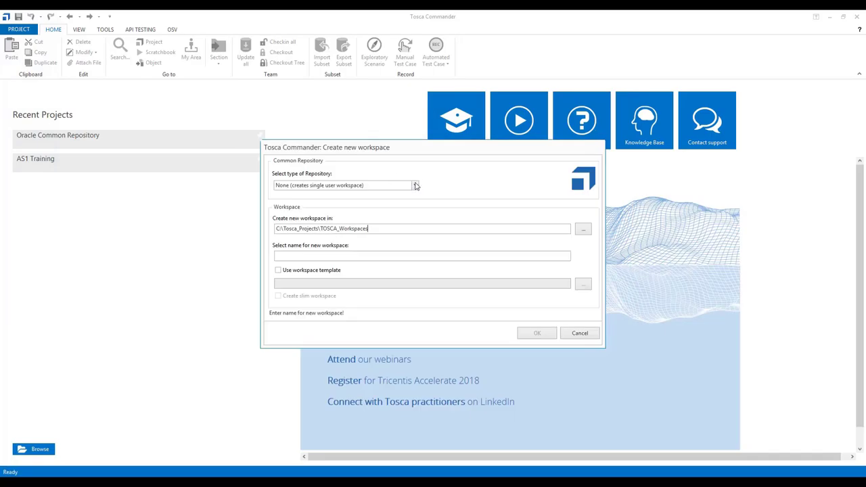
# - Choose Oracle as the repository type and set the data source to TRI-NB0631.tricentis.com
pyautogui.click(415, 186)
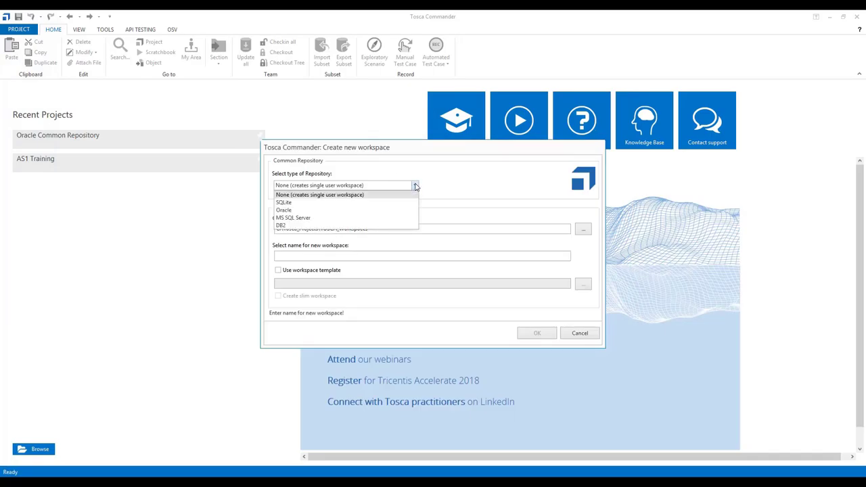
pyautogui.click(376, 218)
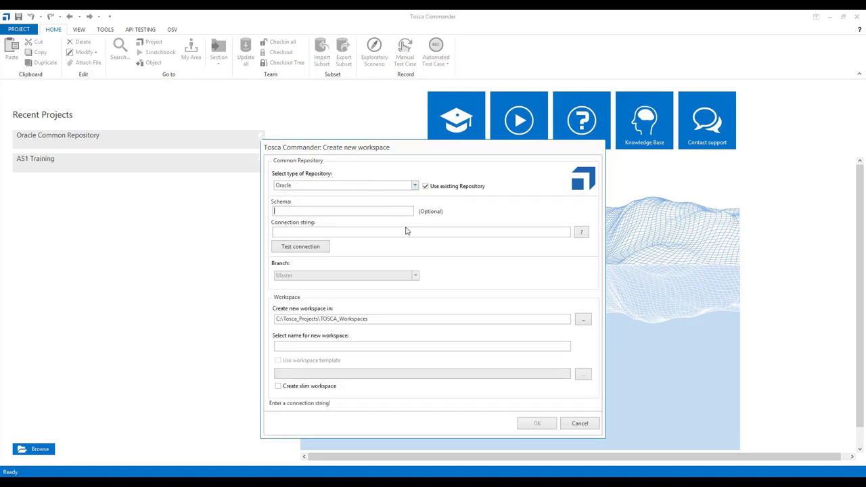
pyautogui.click(580, 232)
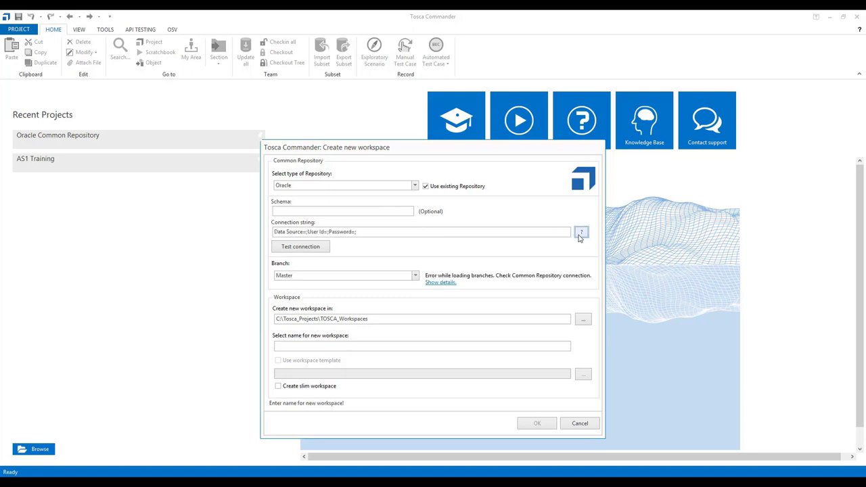
pyautogui.click(306, 232)
pyautogui.write('TRI-NB')
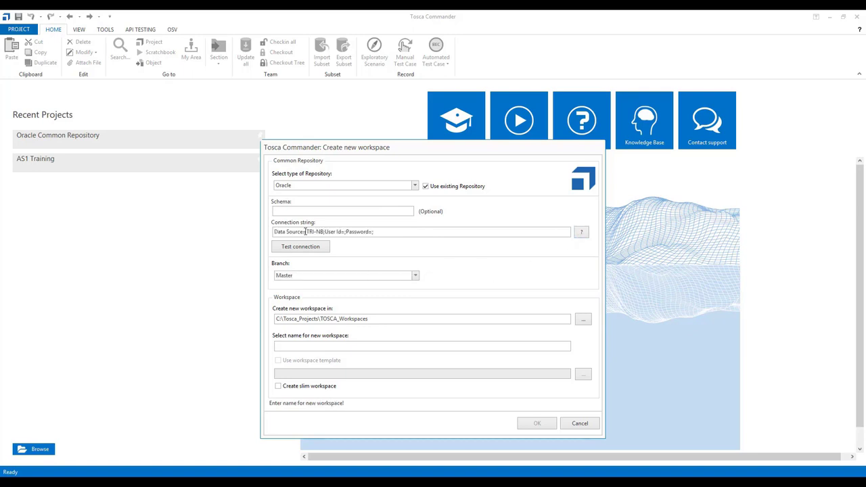
pyautogui.write('0632')
pyautogui.press('BackSpace')
pyautogui.write('1.tricentis.com')
# - Add User Id ToscaUser and the password, test the connection, and name the workspace 'Oracle User Workspace'
pyautogui.press('Right')
pyautogui.press('Right')
pyautogui.press('Right')
pyautogui.press('Right')
pyautogui.press('Right')
pyautogui.press('Right')
pyautogui.press('Right')
pyautogui.press('Right')
pyautogui.press('Right')
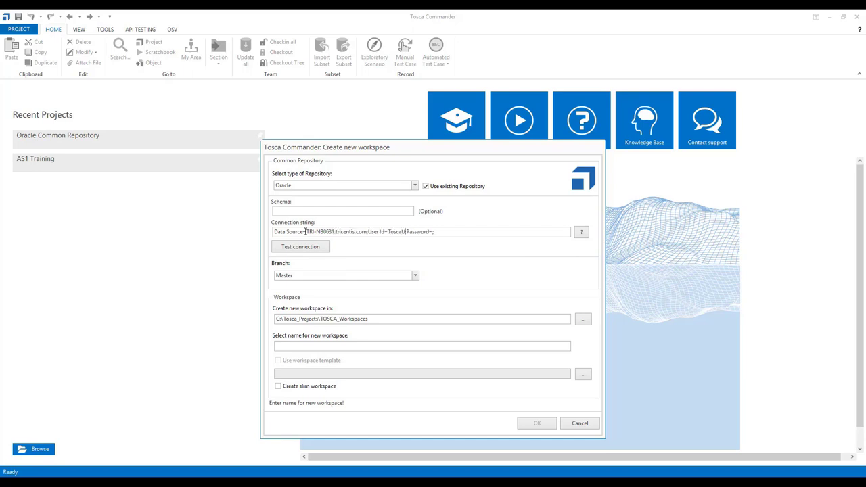
pyautogui.press('Right')
pyautogui.press('Right')
pyautogui.press('Right')
pyautogui.press('Right')
pyautogui.press('Right')
pyautogui.press('Right')
pyautogui.press('Right')
pyautogui.press('Right')
pyautogui.press('Right')
pyautogui.press('Right')
pyautogui.click(315, 249)
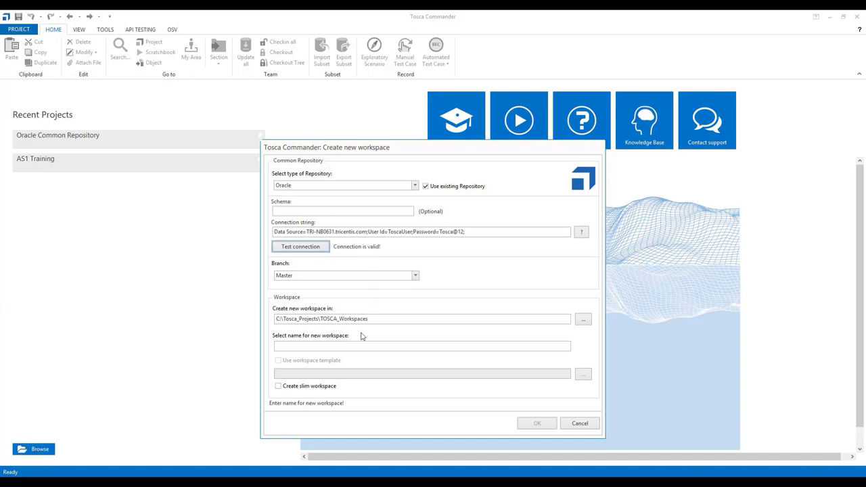
pyautogui.click(320, 348)
pyautogui.write('Oracle User W')
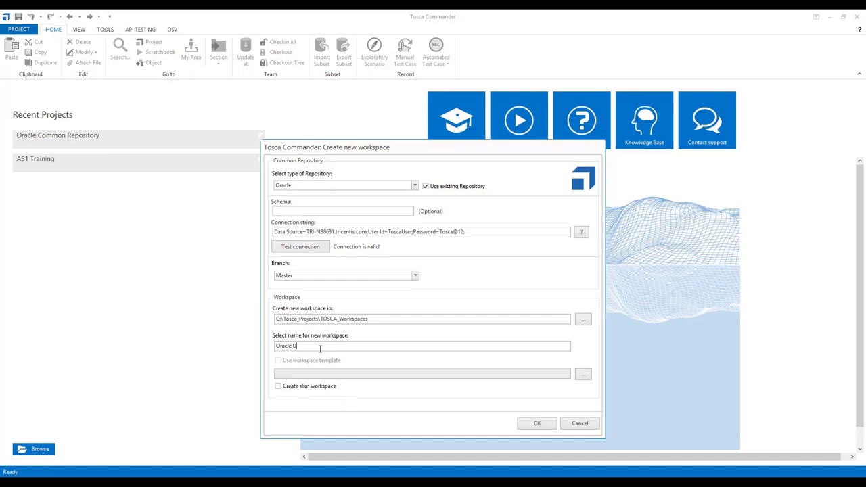
pyautogui.write('orkspace')
# - Create it as a slim workspace and log in as Oracle User with the account password
pyautogui.click(278, 385)
pyautogui.click(545, 424)
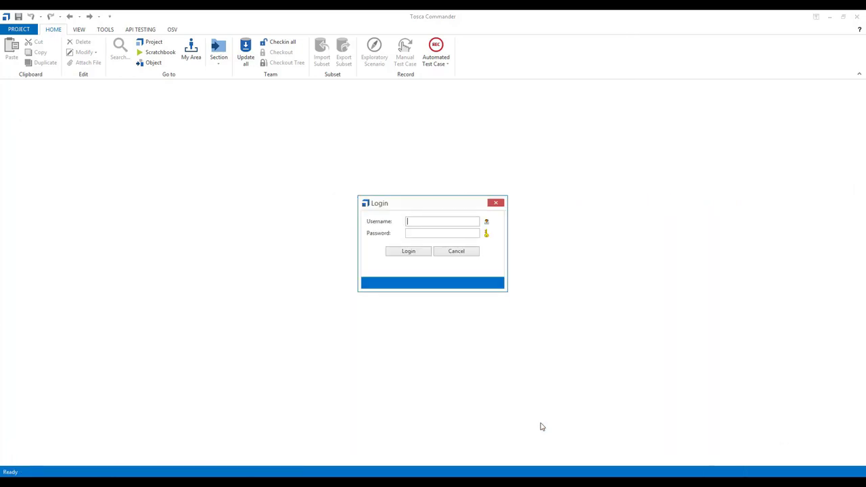
pyautogui.write('Oracle User')
pyautogui.write('****')
pyautogui.click(411, 253)
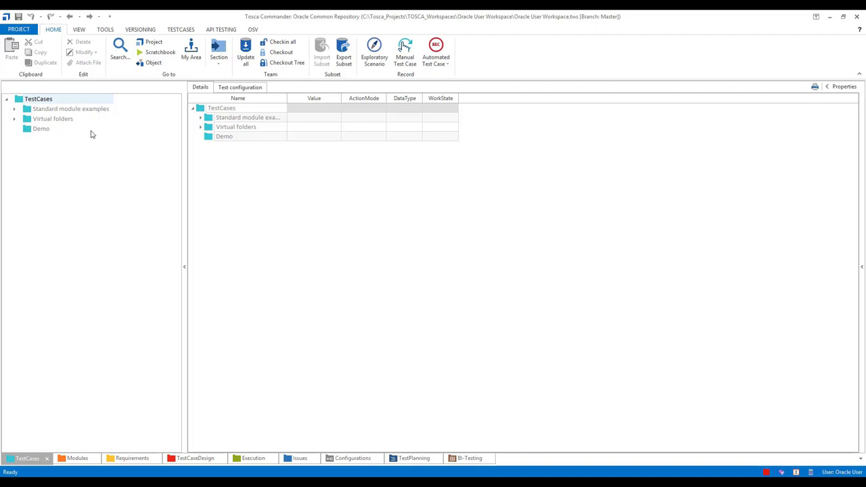
pyautogui.click(21, 50)
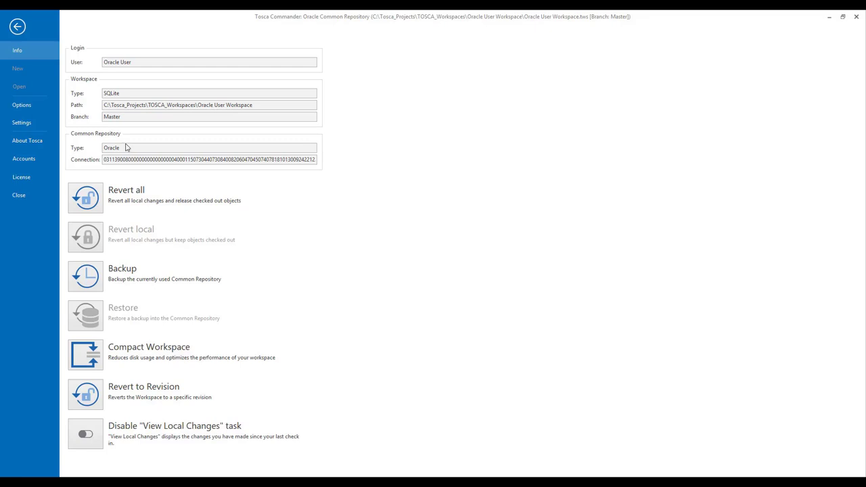
pyautogui.click(145, 159)
pyautogui.click(19, 27)
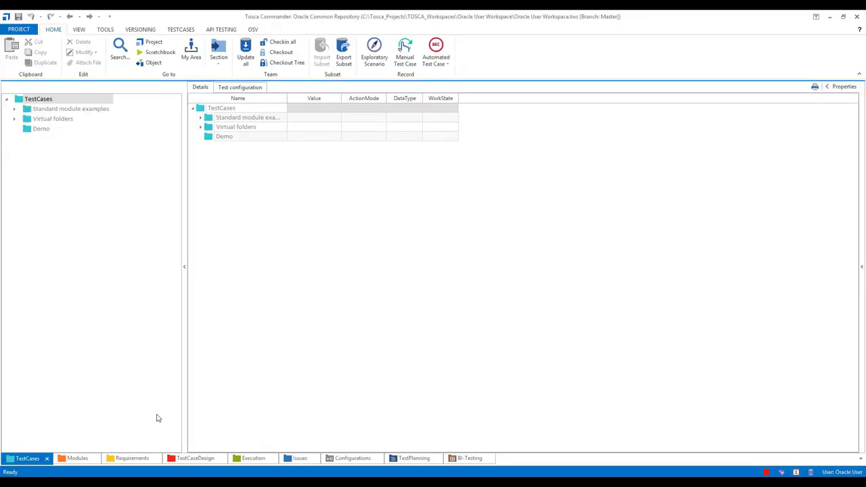
# - Check out the TestCaseDesign folder in the TestCaseDesign section
pyautogui.click(200, 458)
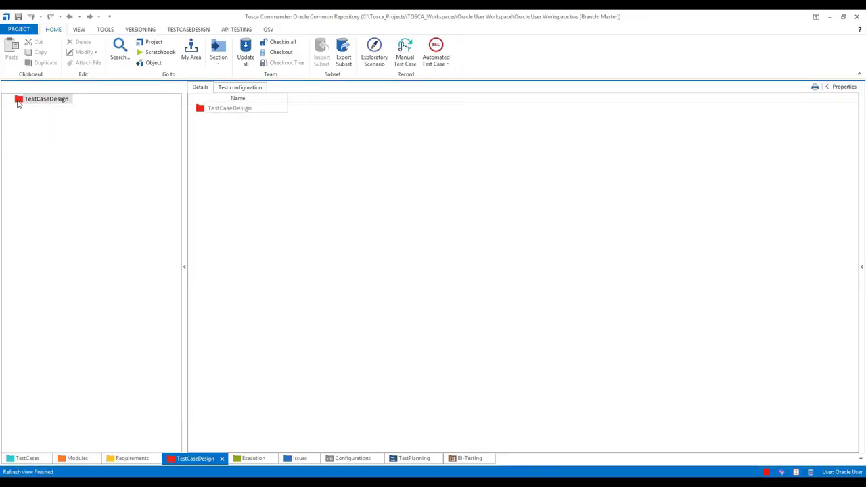
pyautogui.rightClick(18, 103)
pyautogui.click(116, 86)
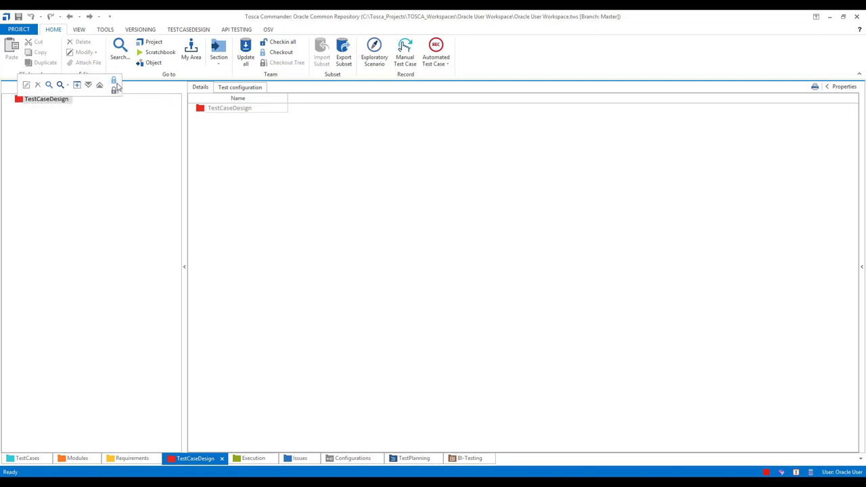
# - Add a TestSheet named 'TestSheet' under TestCaseDesign and save the workspace
pyautogui.rightClick(20, 100)
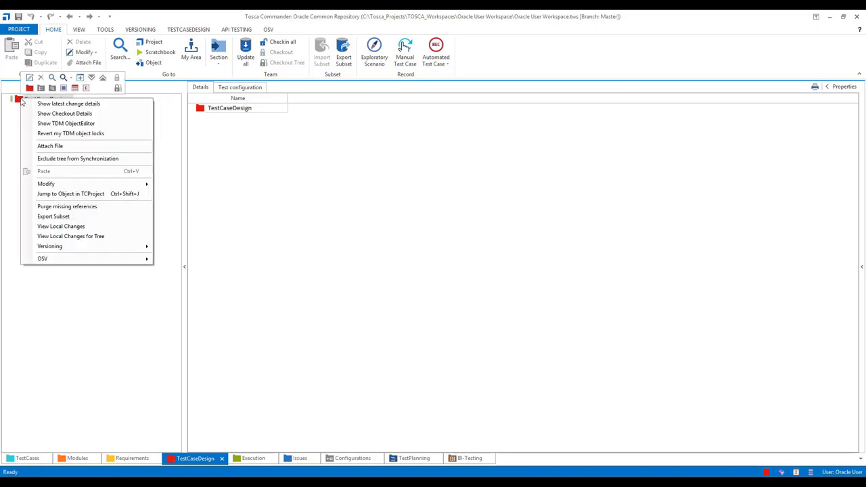
pyautogui.click(76, 88)
pyautogui.write('TestSheet')
pyautogui.press('Return')
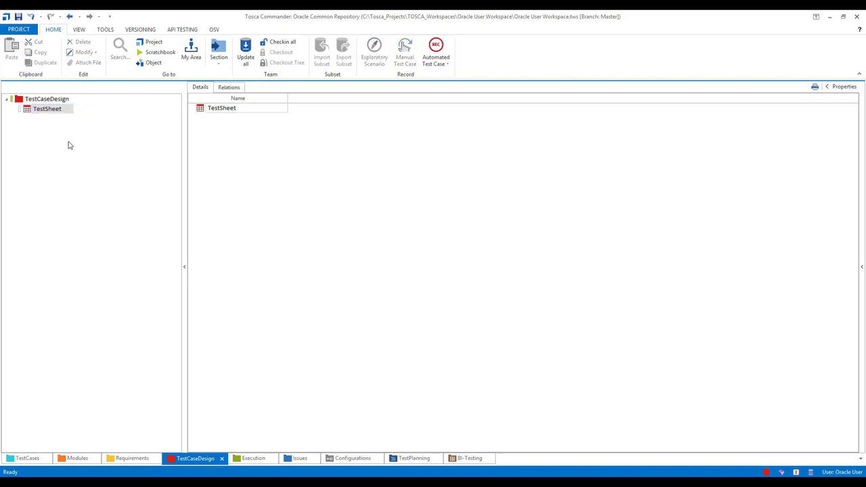
pyautogui.click(19, 18)
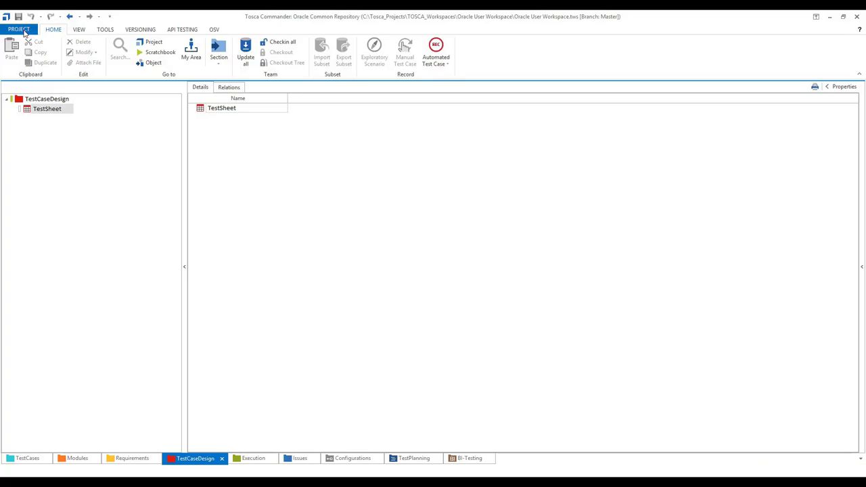
# - Close Oracle User Workspace without checking in, then open Oracle Common Repository from Recent Projects
pyautogui.click(20, 29)
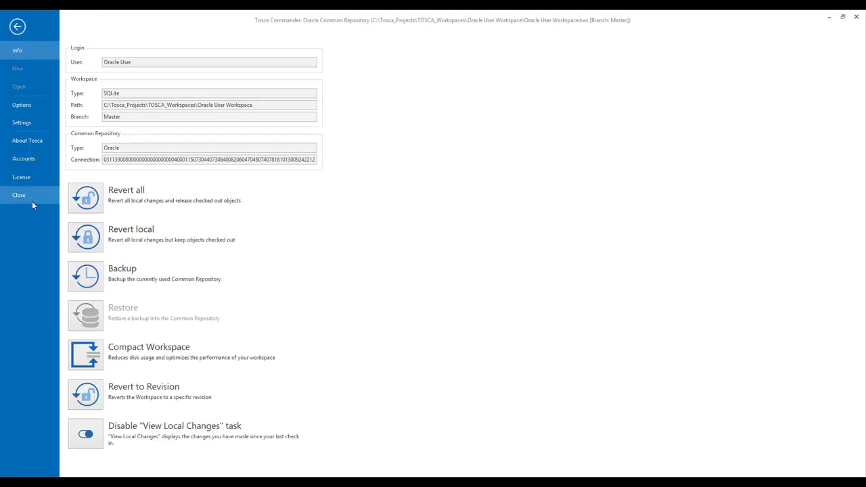
pyautogui.click(32, 203)
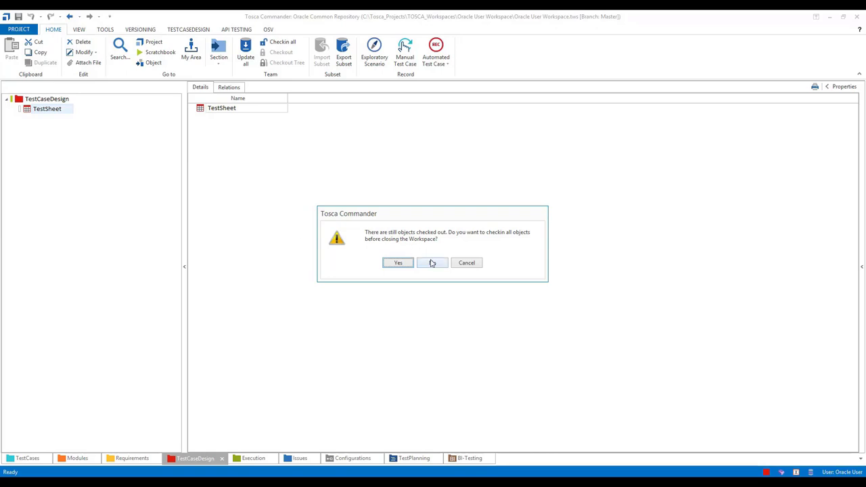
pyautogui.click(433, 263)
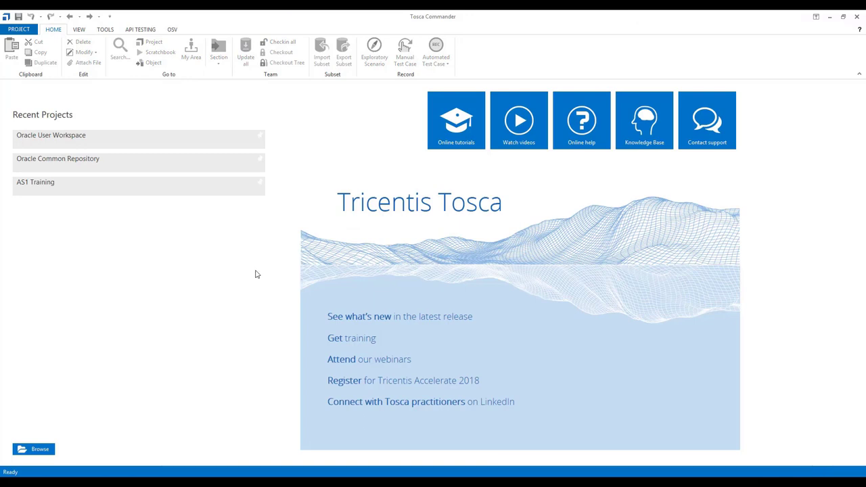
pyautogui.click(81, 167)
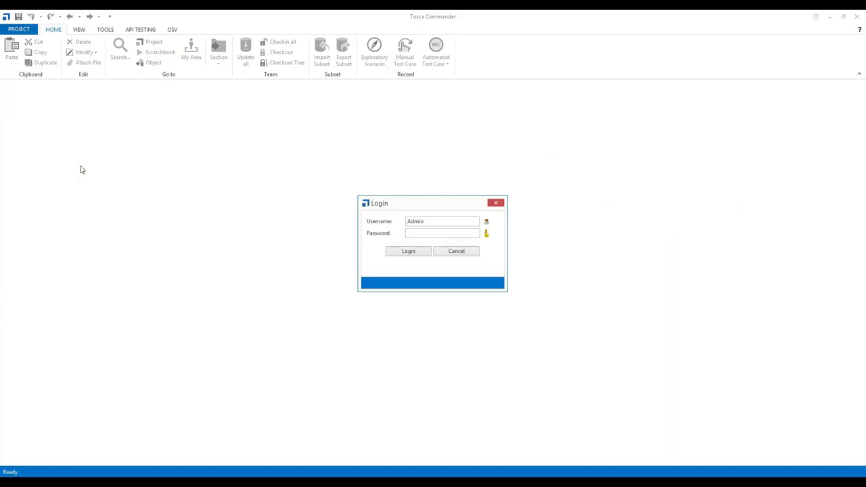
# - Log into Oracle Common Repository and run Update all from the Home ribbon
pyautogui.press('Return')
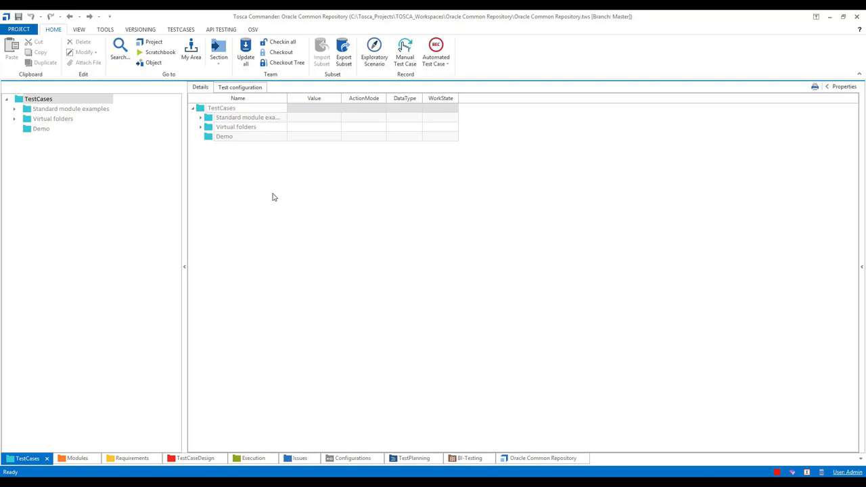
pyautogui.click(246, 61)
# - Switch to the TestCaseDesign section and bring up the TestCaseDesign folder's actions
pyautogui.click(196, 458)
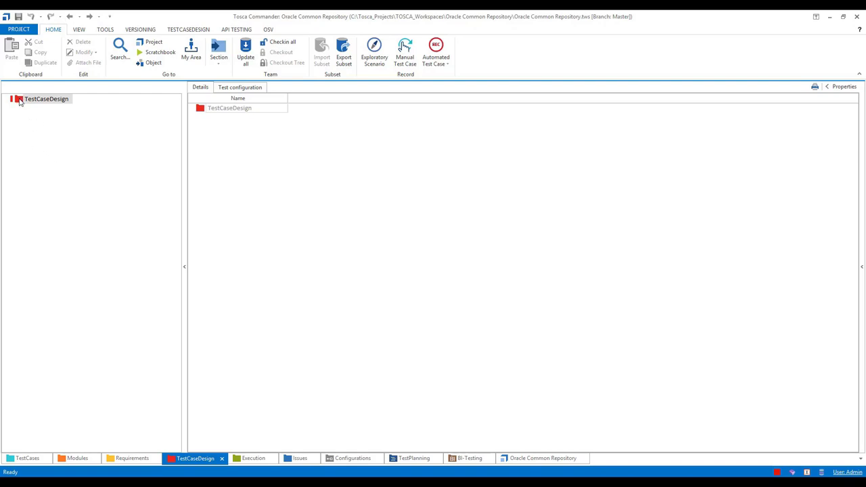
pyautogui.rightClick(20, 103)
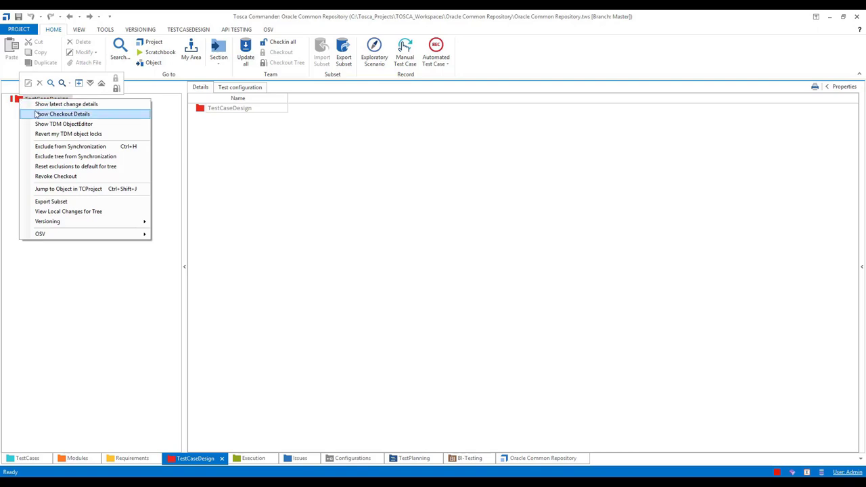
pyautogui.click(38, 115)
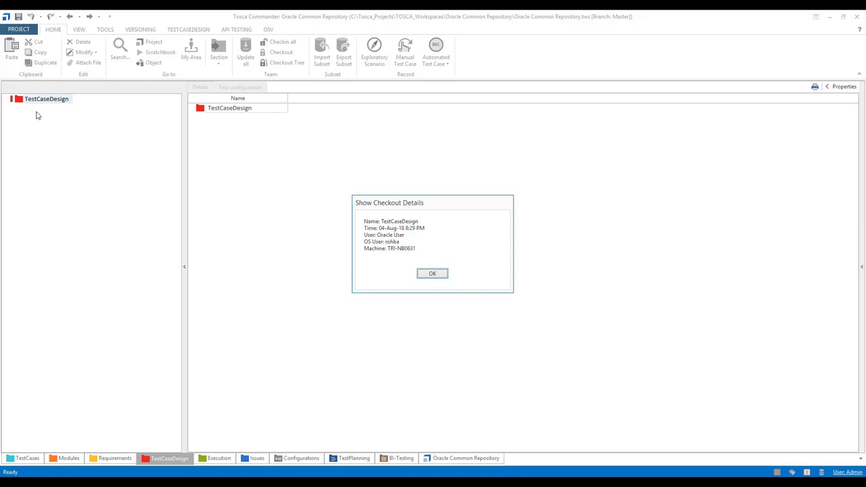
pyautogui.click(432, 274)
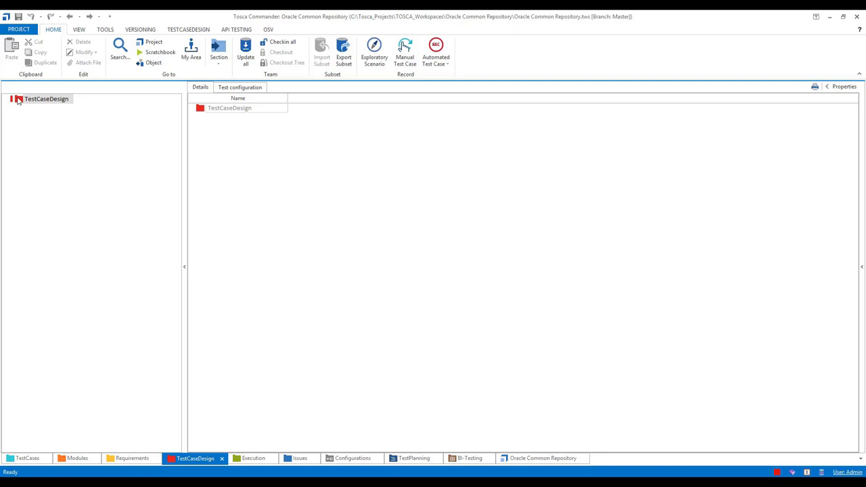
# - Revoke Checkout on the TestCaseDesign folder and confirm discarding the changes
pyautogui.rightClick(19, 99)
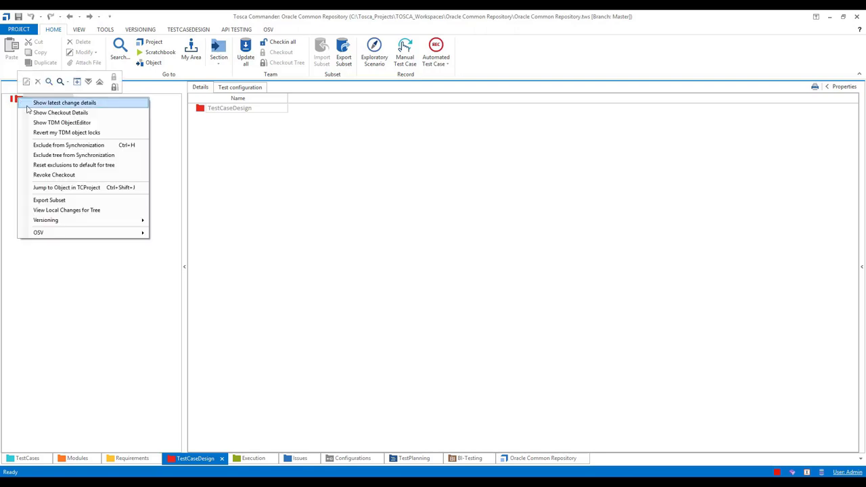
pyautogui.click(54, 175)
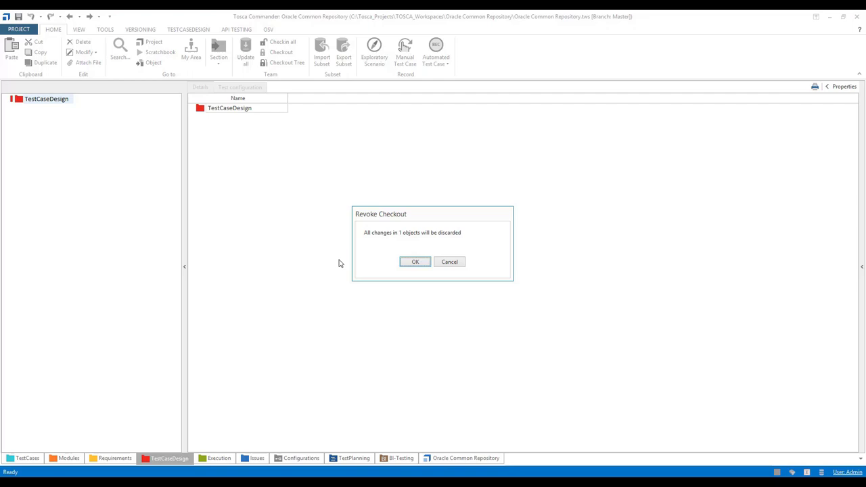
pyautogui.click(414, 262)
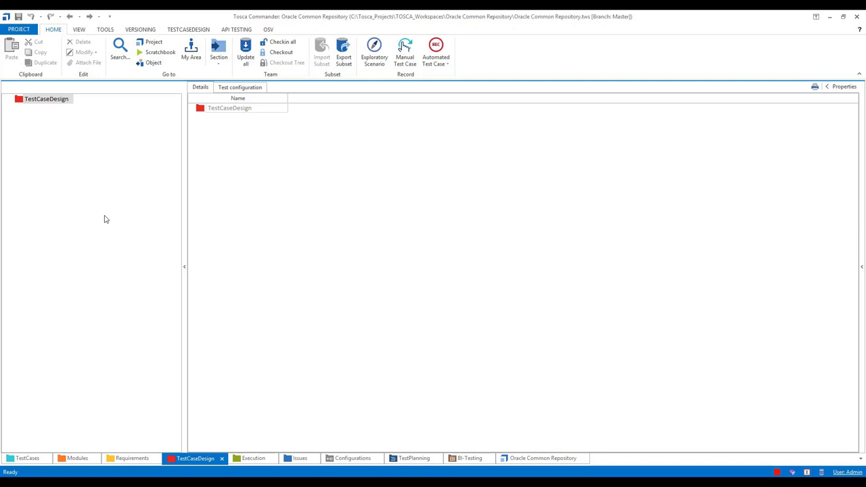
# - Back up the Common Repository to Desktop\New folder, then view the Desktop in File Explorer
pyautogui.click(21, 29)
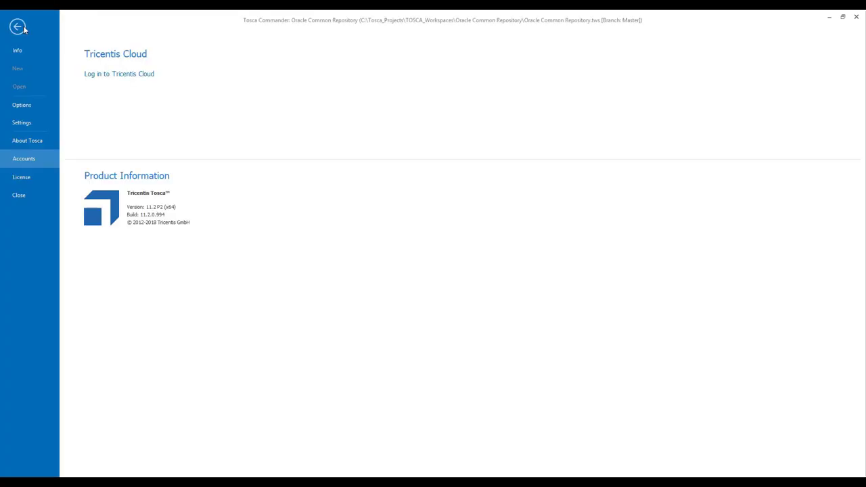
pyautogui.click(16, 54)
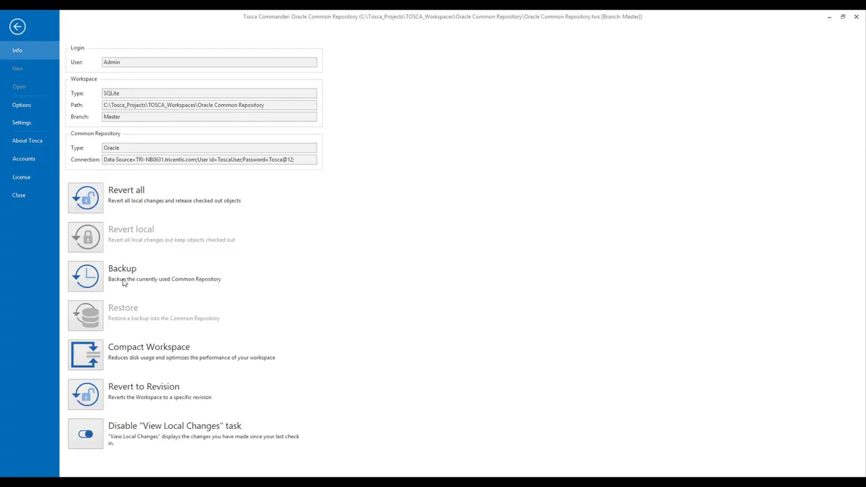
pyautogui.click(86, 276)
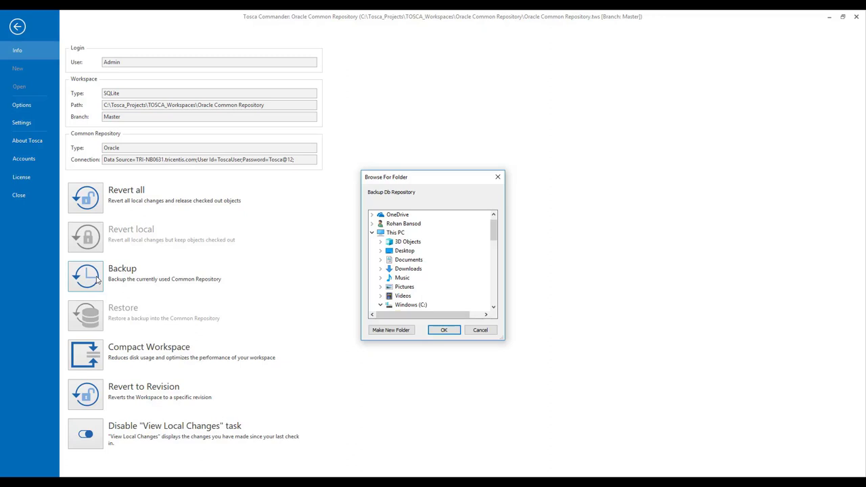
pyautogui.click(380, 250)
pyautogui.click(416, 269)
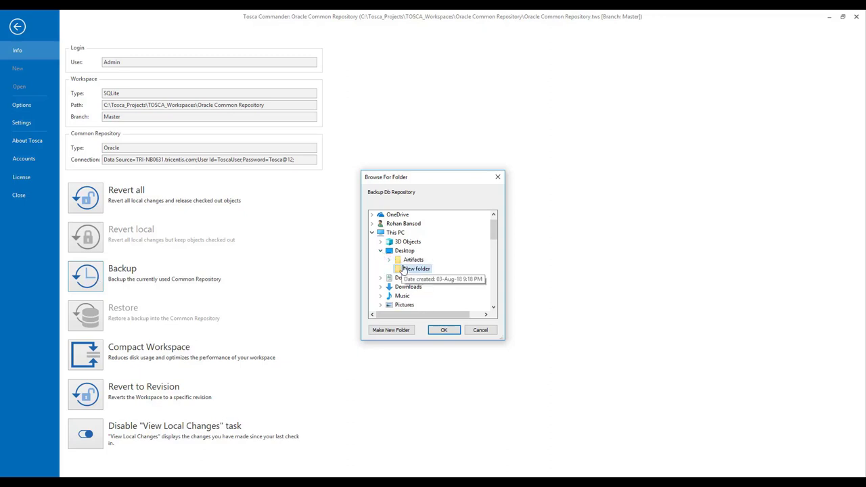
pyautogui.click(444, 331)
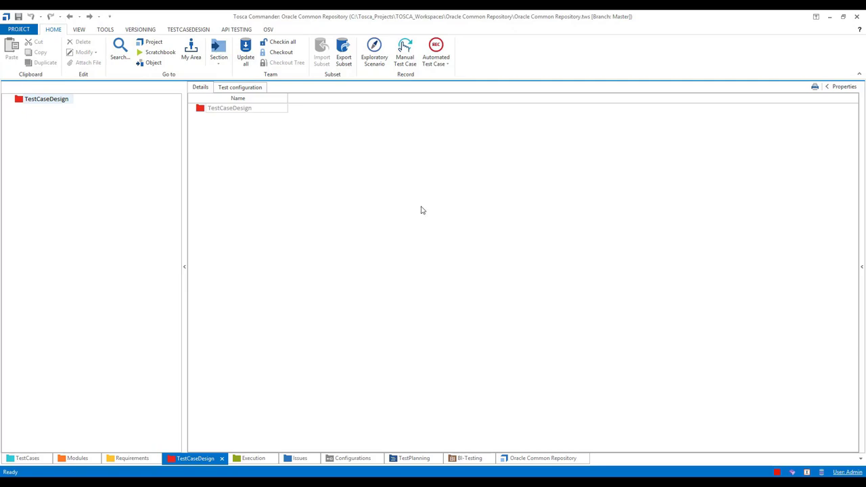
pyautogui.press('super+e')
pyautogui.click(34, 228)
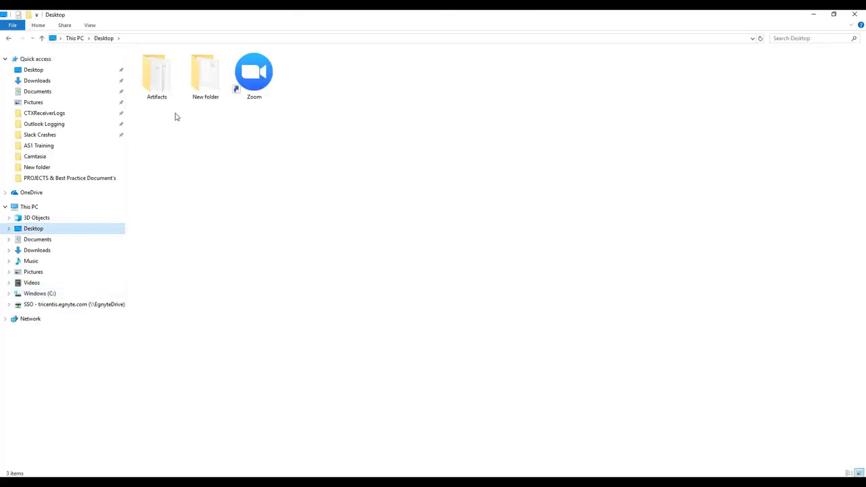
# - Confirm the 7,641 KB .tdp dump is in New folder, then close File Explorer
pyautogui.doubleClick(203, 74)
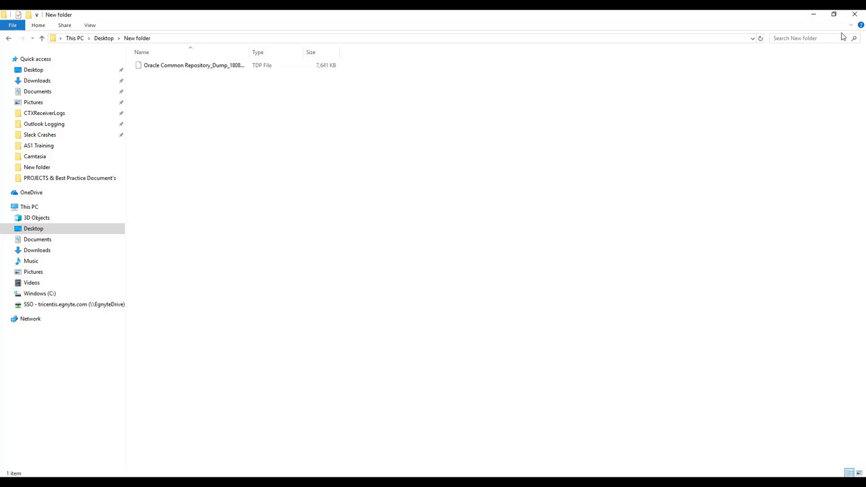
pyautogui.click(855, 15)
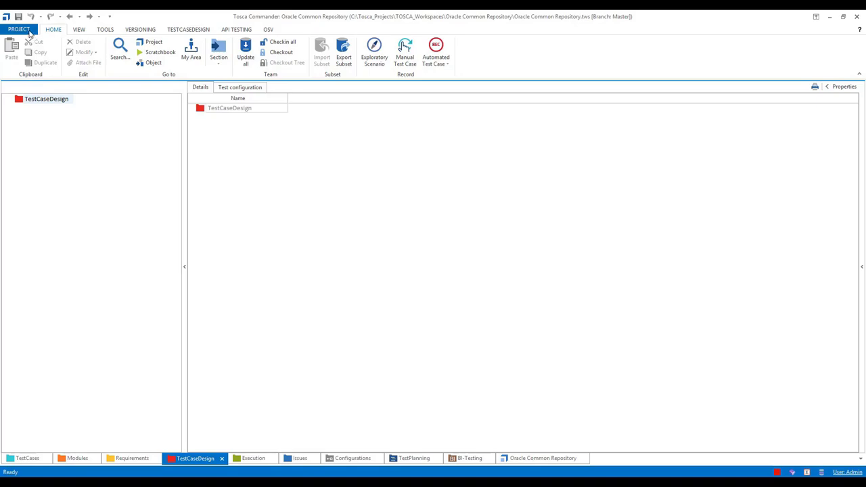
# - Close the workspace, start Restore accepting the data-loss warning, and browse to Desktop\New folder
pyautogui.click(27, 30)
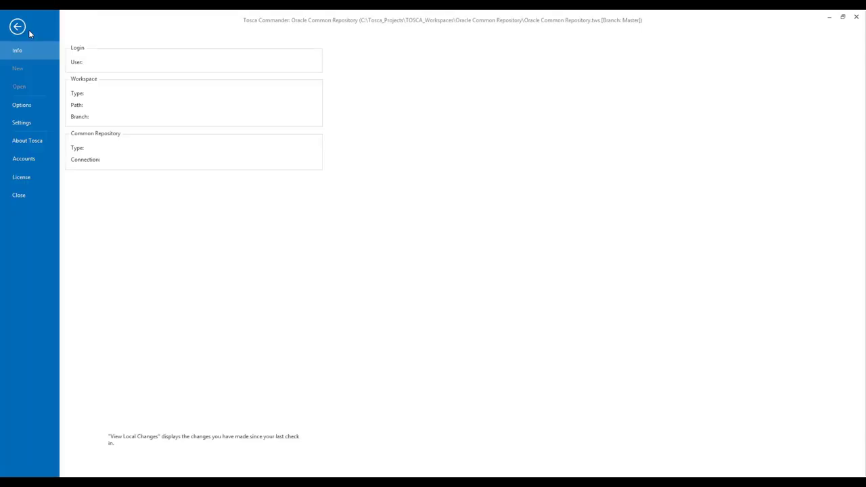
pyautogui.click(19, 196)
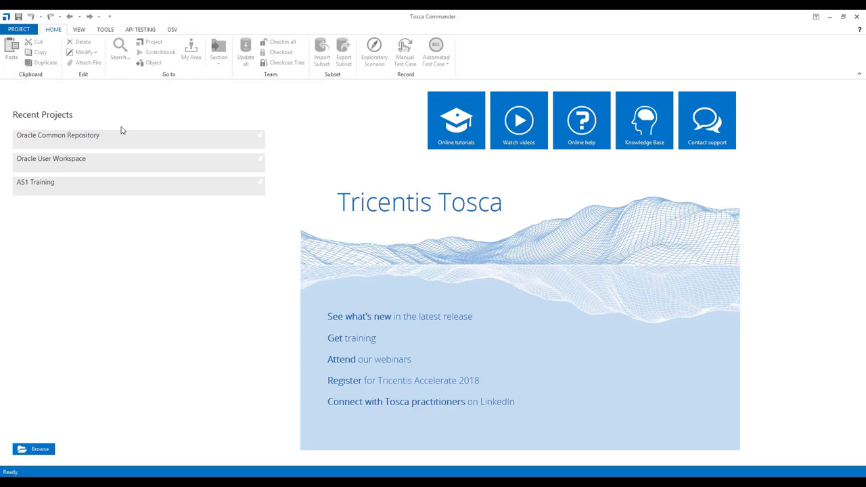
pyautogui.click(27, 30)
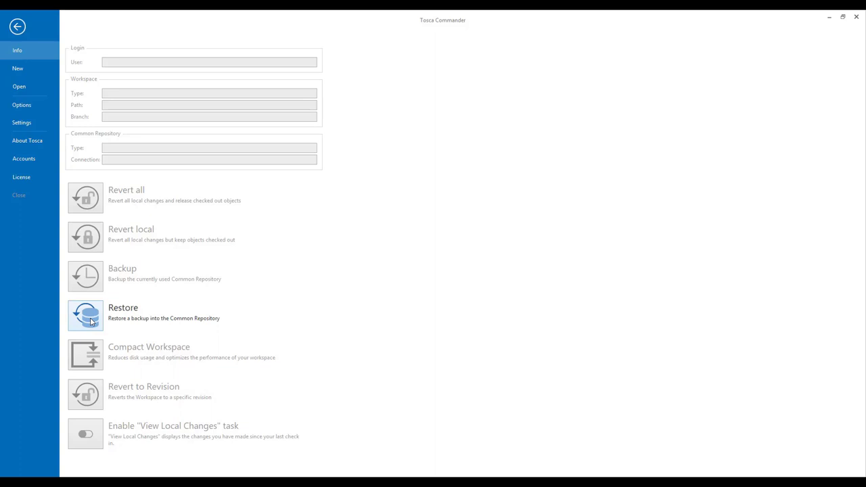
pyautogui.click(90, 321)
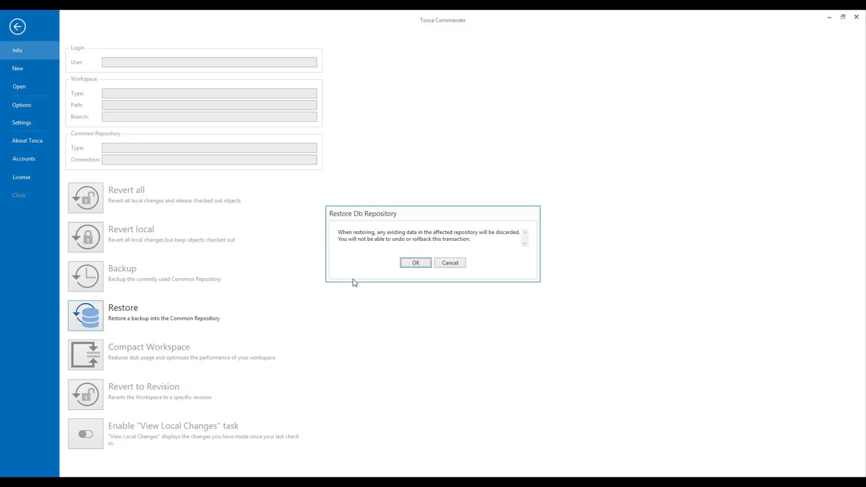
pyautogui.click(416, 263)
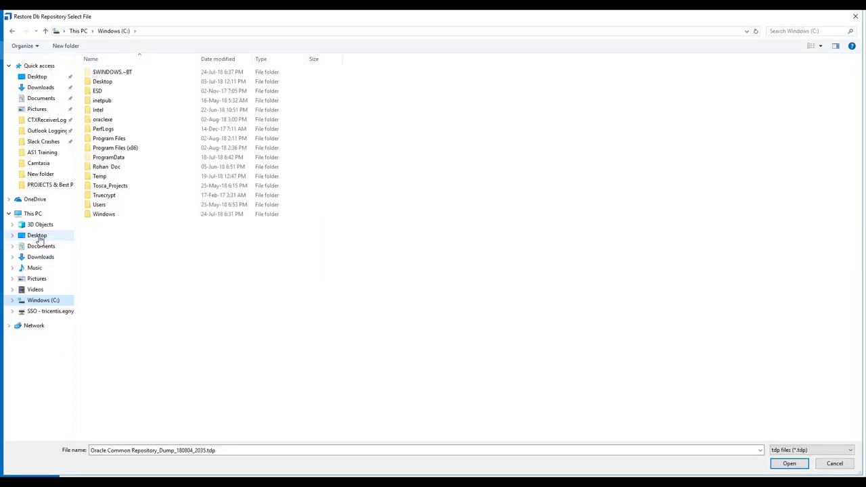
pyautogui.click(38, 237)
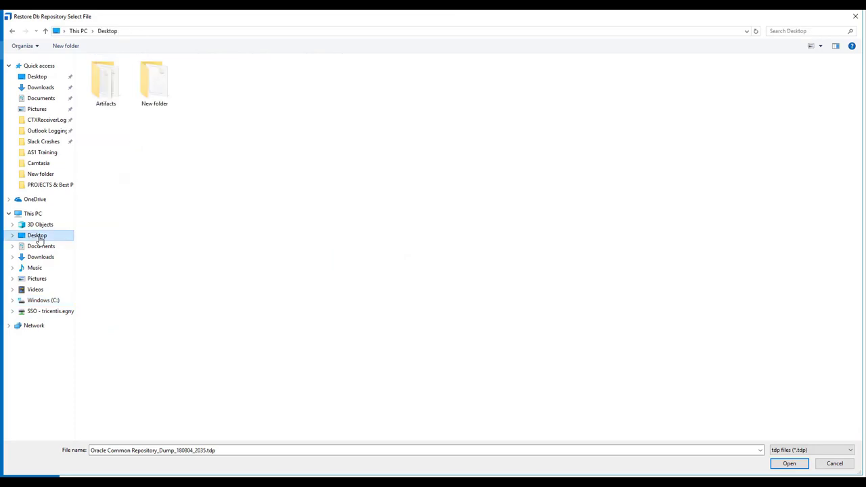
pyautogui.doubleClick(162, 100)
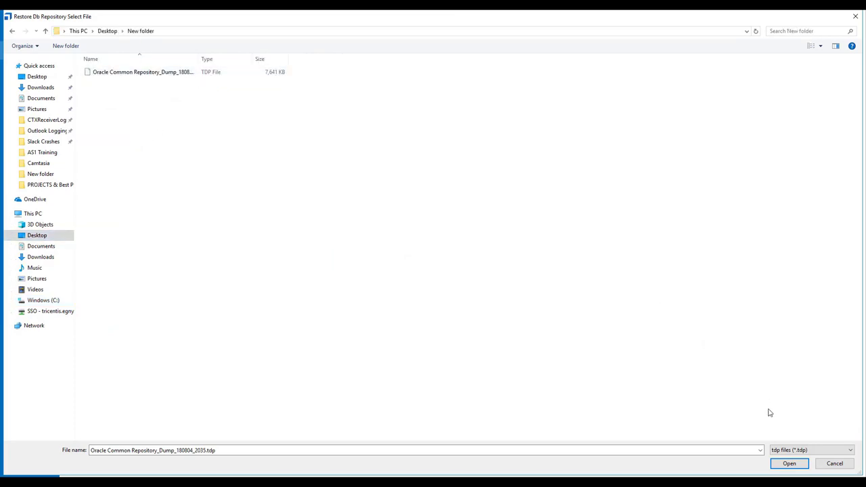
# - Open the chosen dump and set an Oracle connection to TRI-NB0631.tricentis.com with the database user's ID and password
pyautogui.click(789, 464)
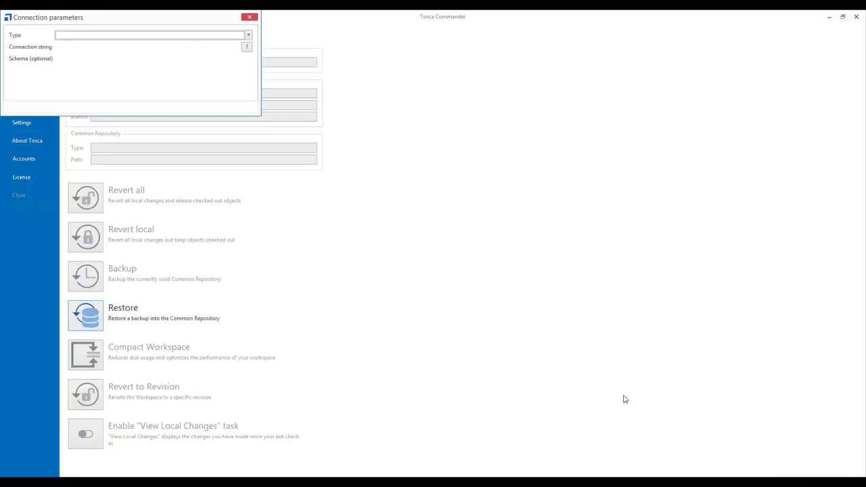
pyautogui.moveTo(154, 21); pyautogui.dragTo(443, 172)
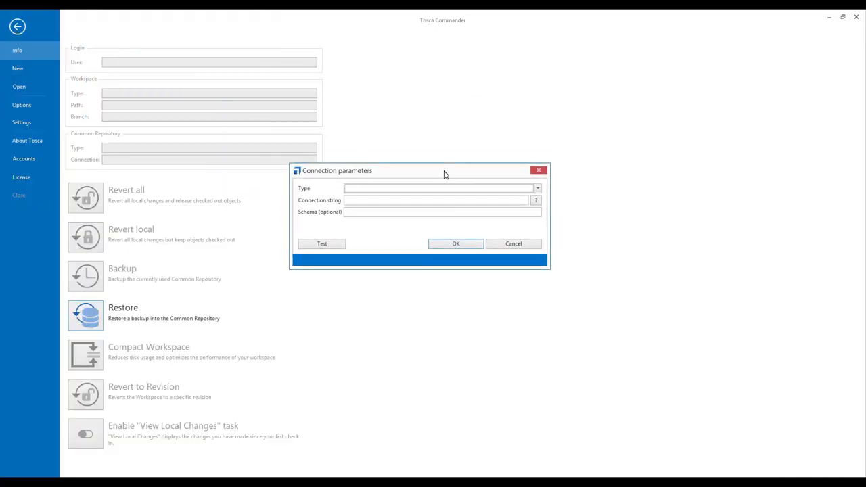
pyautogui.click(537, 191)
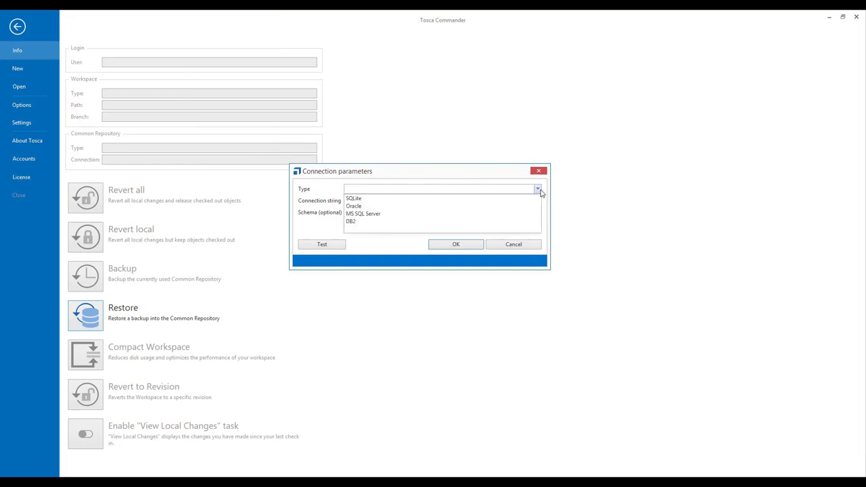
pyautogui.click(424, 206)
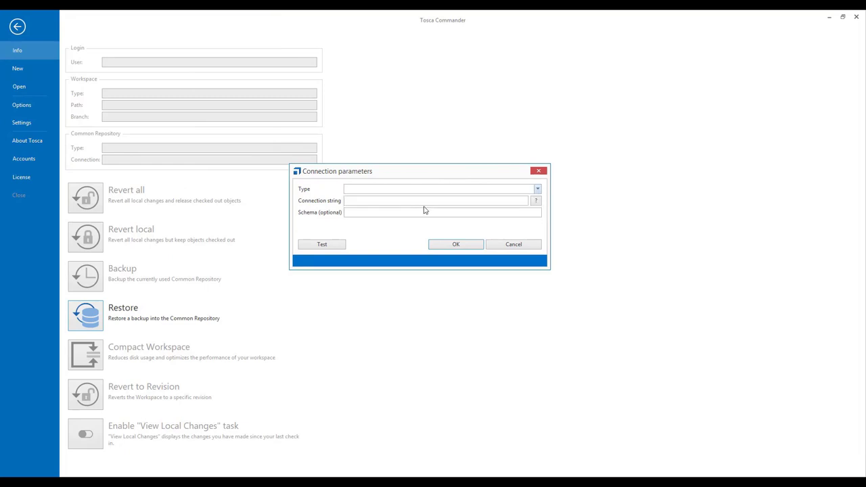
pyautogui.click(374, 201)
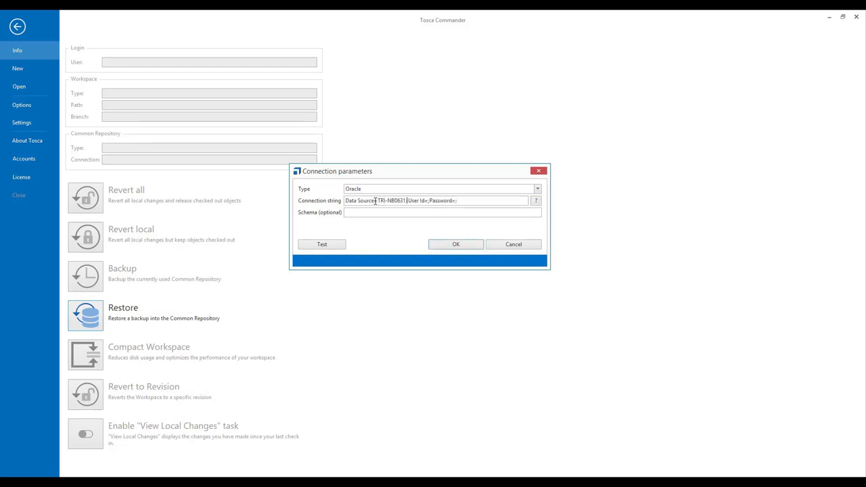
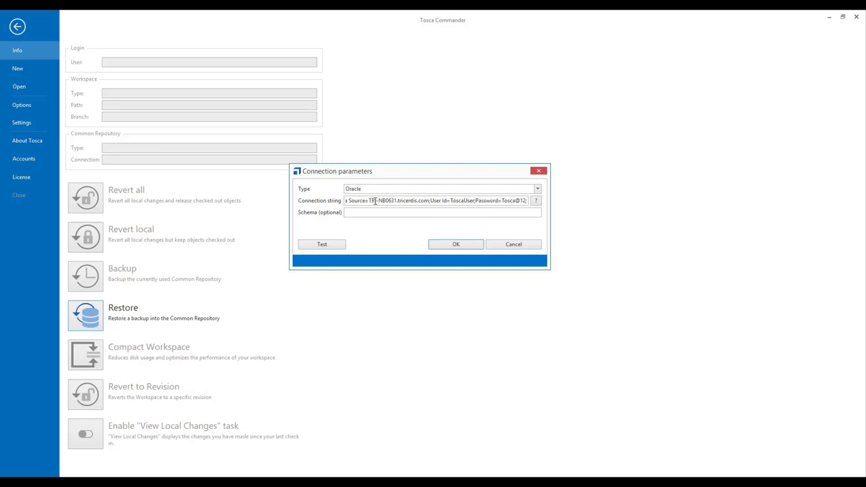
# - Test the Oracle connection, run the restore, and acknowledge the success message
pyautogui.click(325, 248)
pyautogui.click(453, 244)
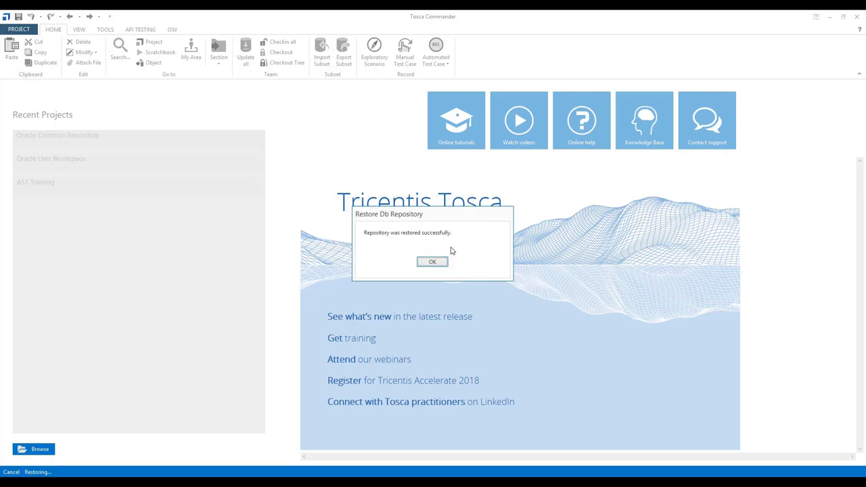
pyautogui.click(433, 262)
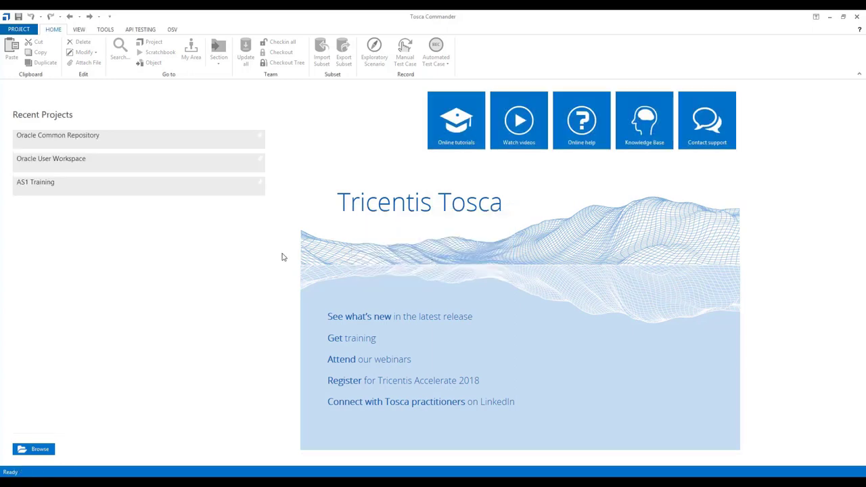